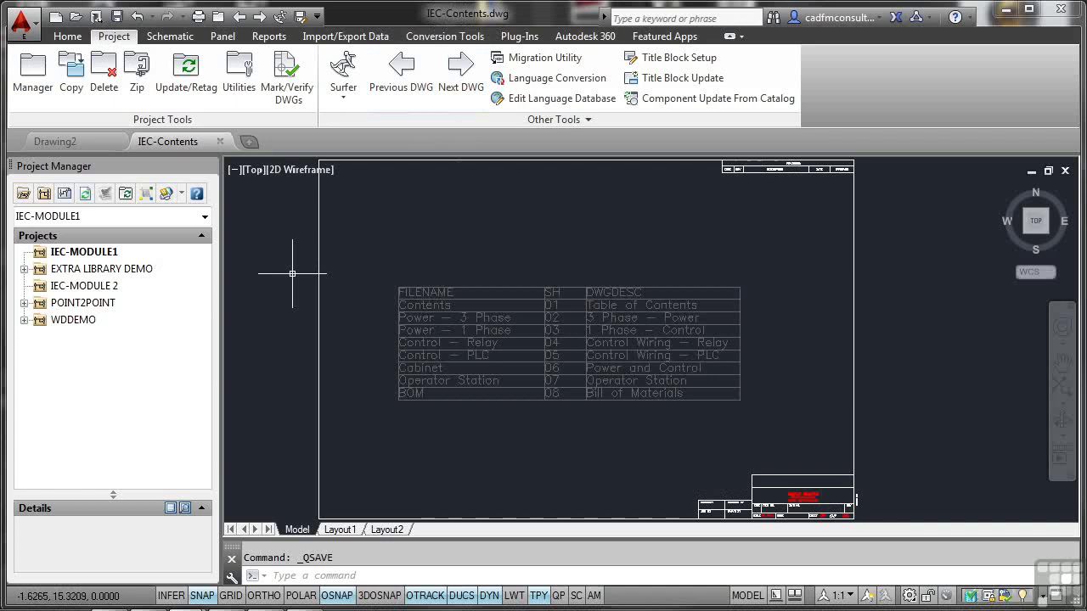
Add the open IEC-Contents.dwg to the IEC-MODULE1 project as sheet 01, applying project defaults.
right_click(84, 253)
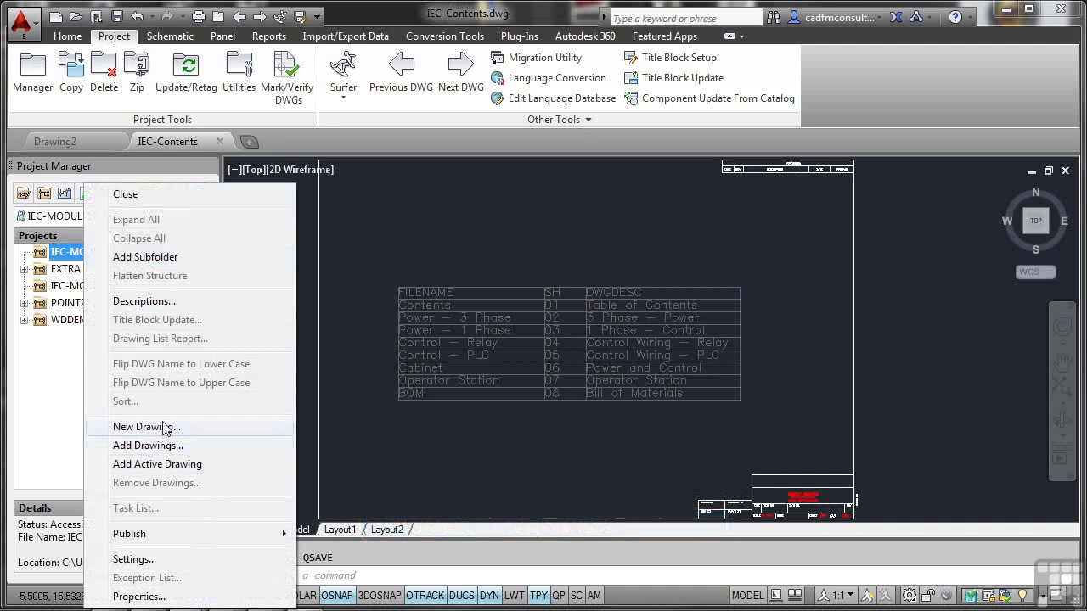
click(164, 467)
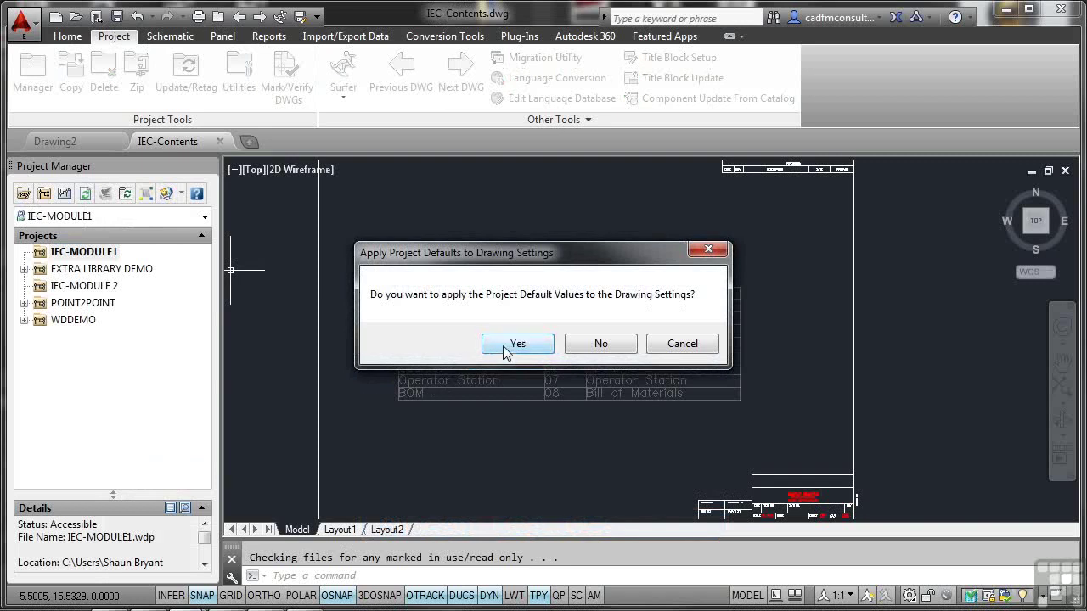
click(507, 345)
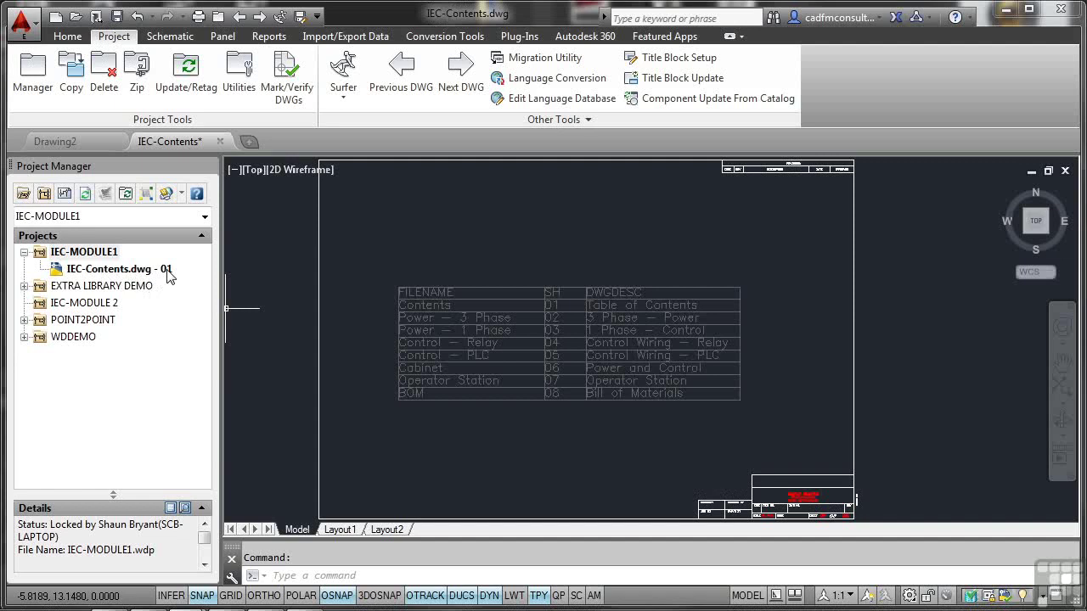
Confirm IEC-Contents.dwg's drawing properties with sheet 01 and drawing number 001.
right_click(118, 270)
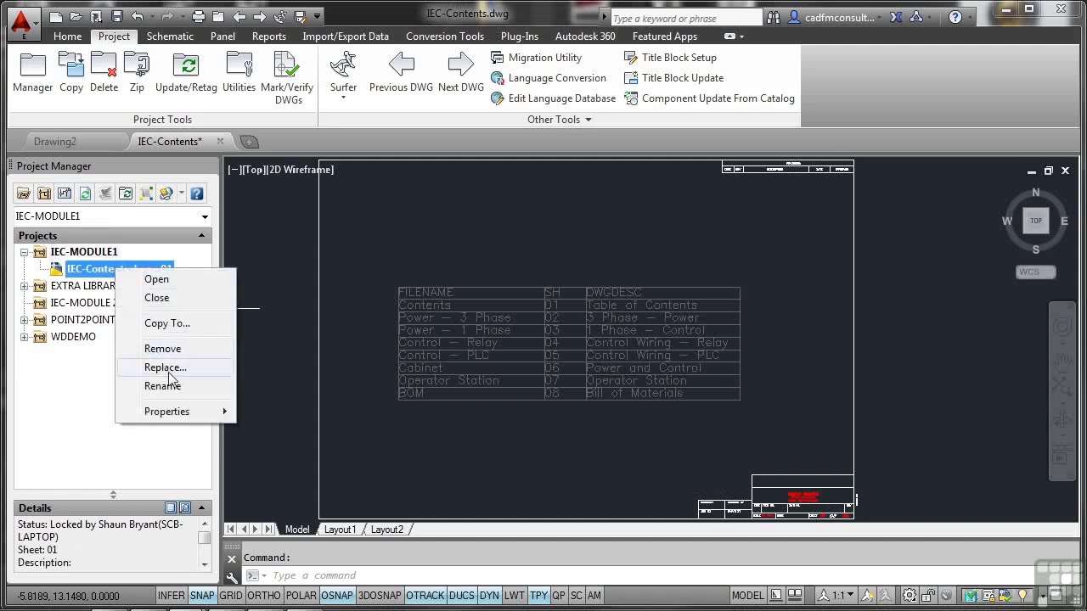
mouse_move(177, 414)
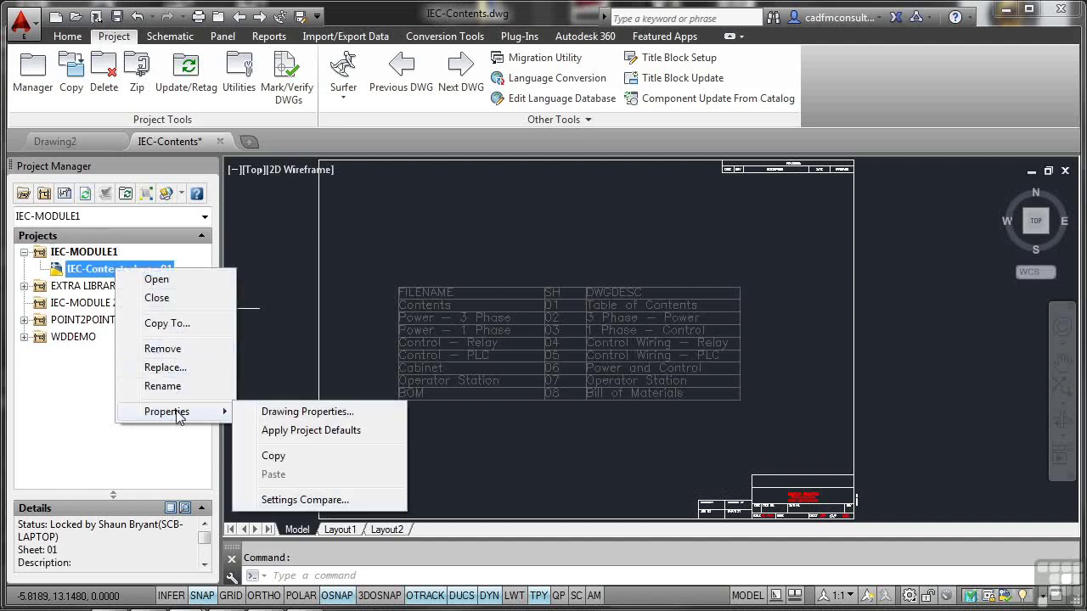
click(268, 414)
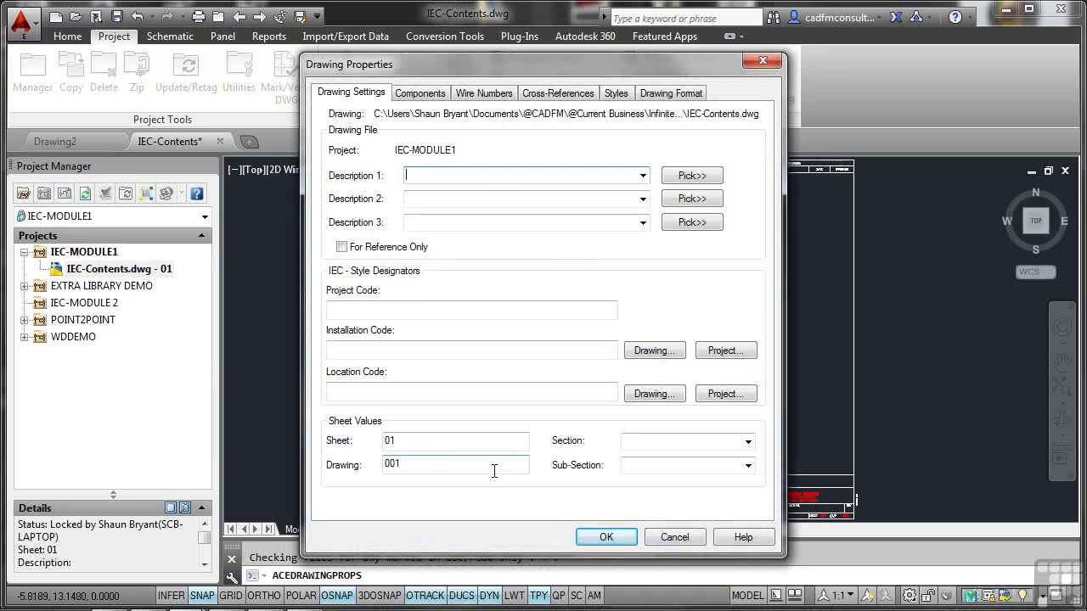
click(605, 538)
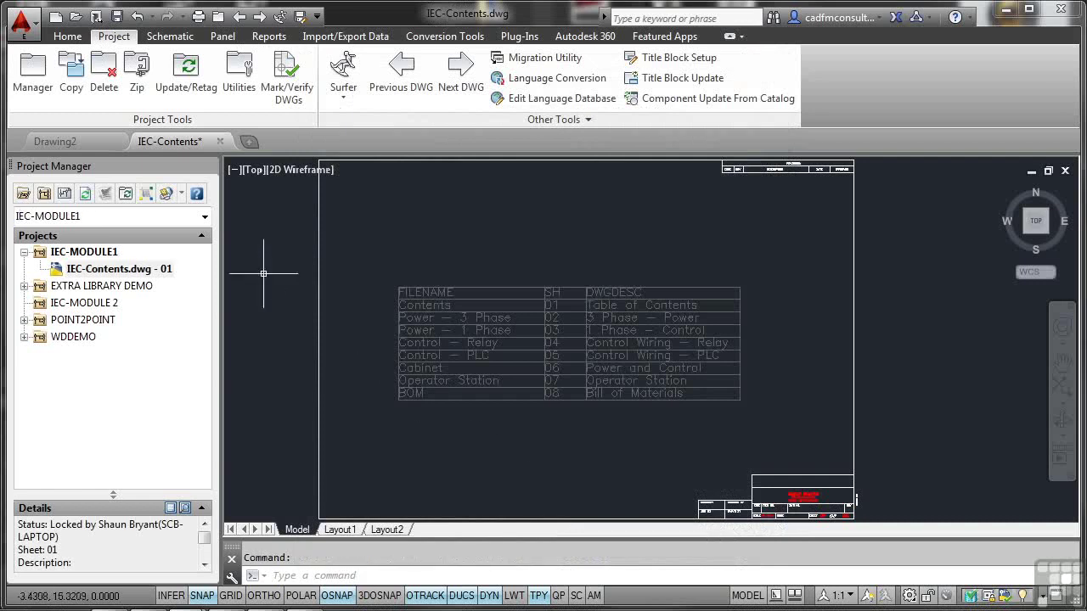
Make the drawing list show Drawing Number (%D) first, before file name and sheet number.
click(144, 196)
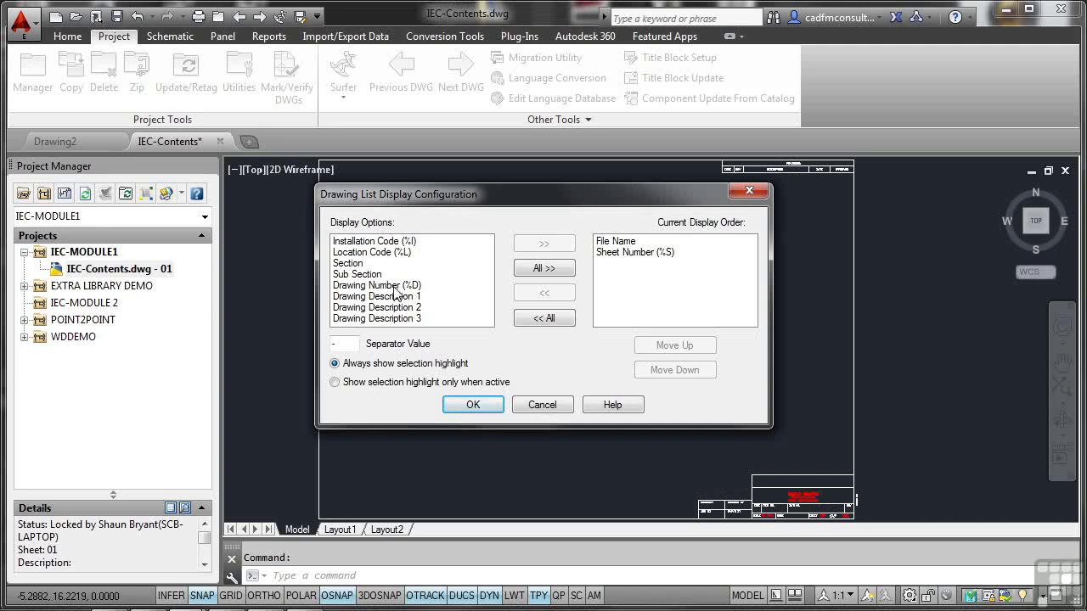
click(394, 286)
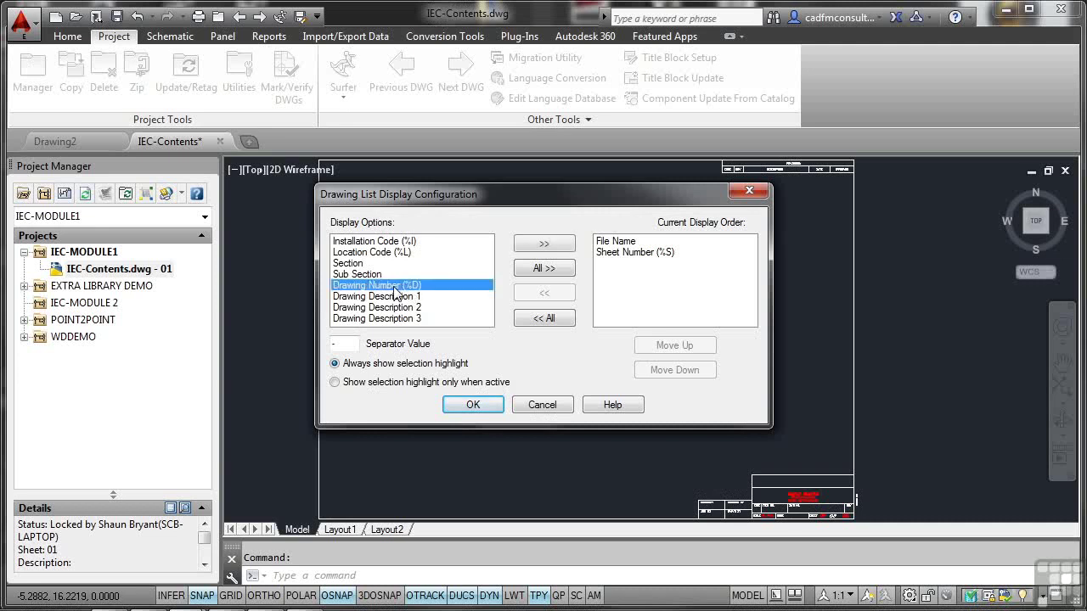
click(542, 246)
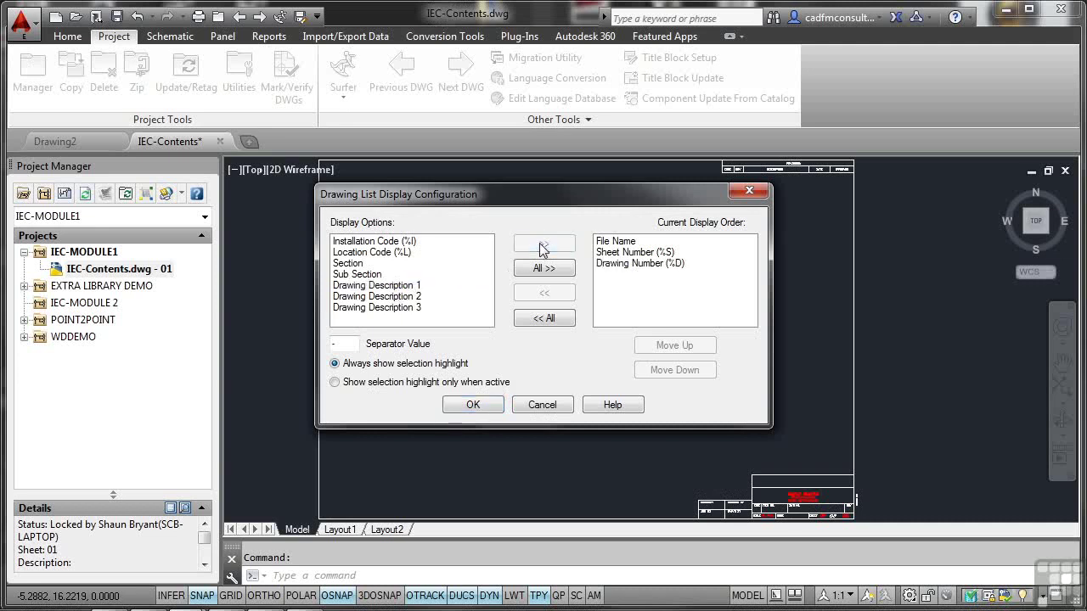
click(617, 263)
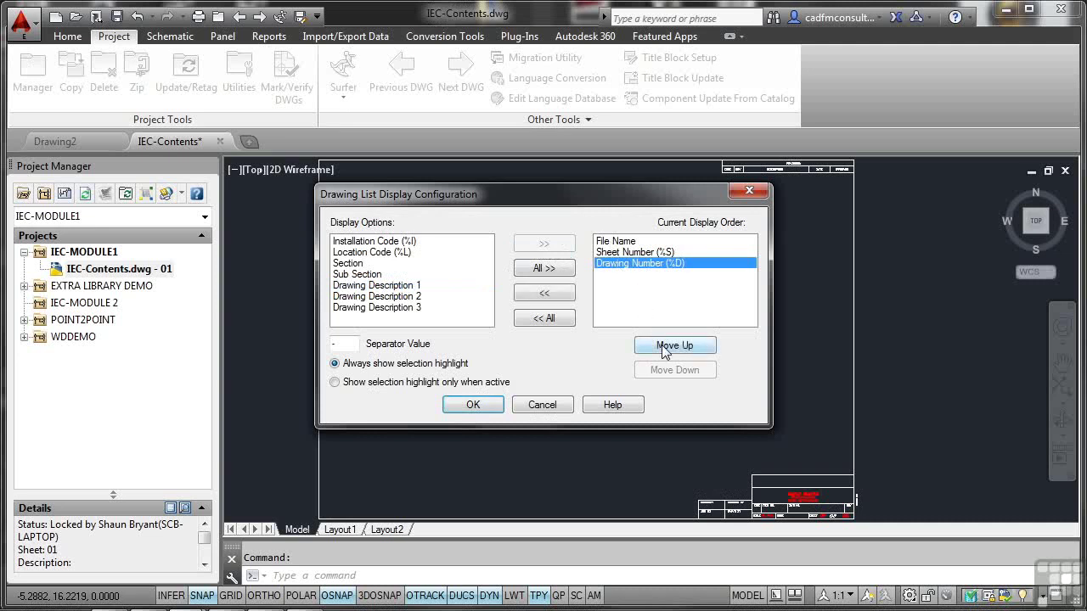
click(662, 346)
click(662, 346)
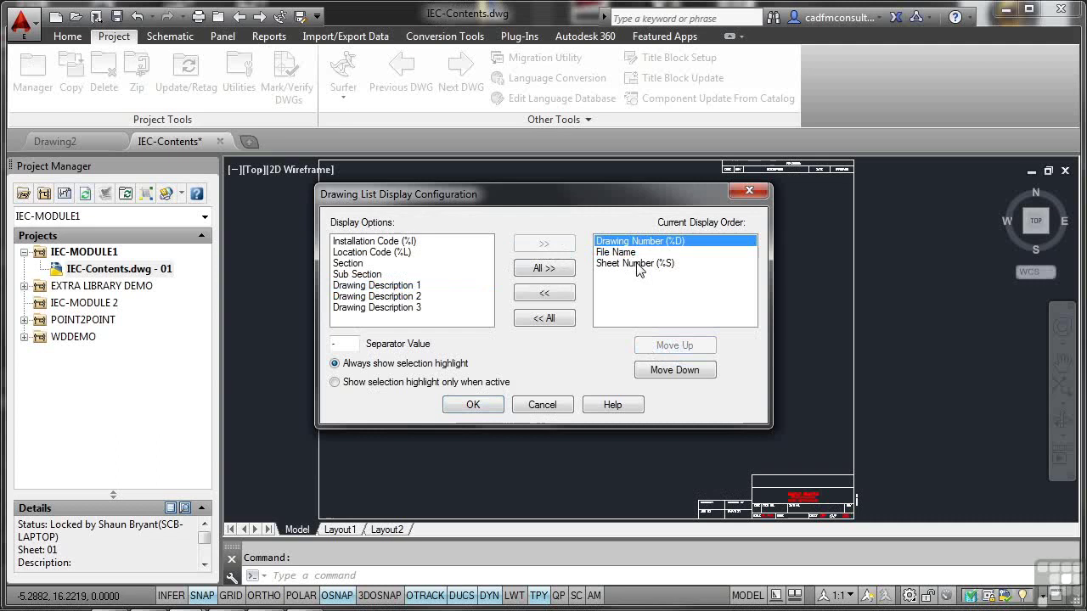
click(484, 407)
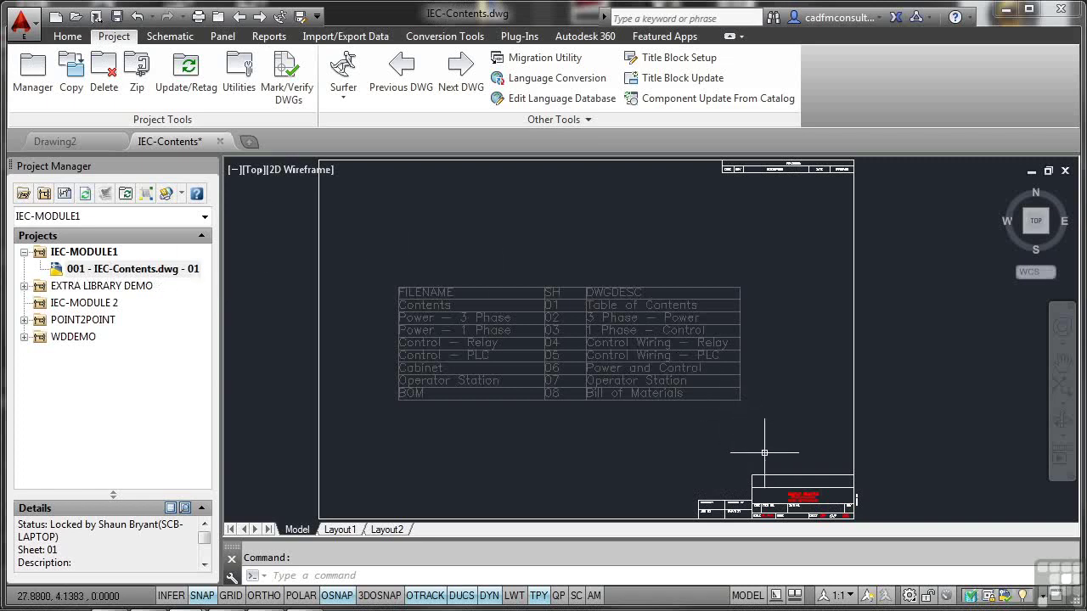
Set the title block's DWG# attribute to 001 and save IEC-Contents.dwg.
scroll(752, 439, up, 5)
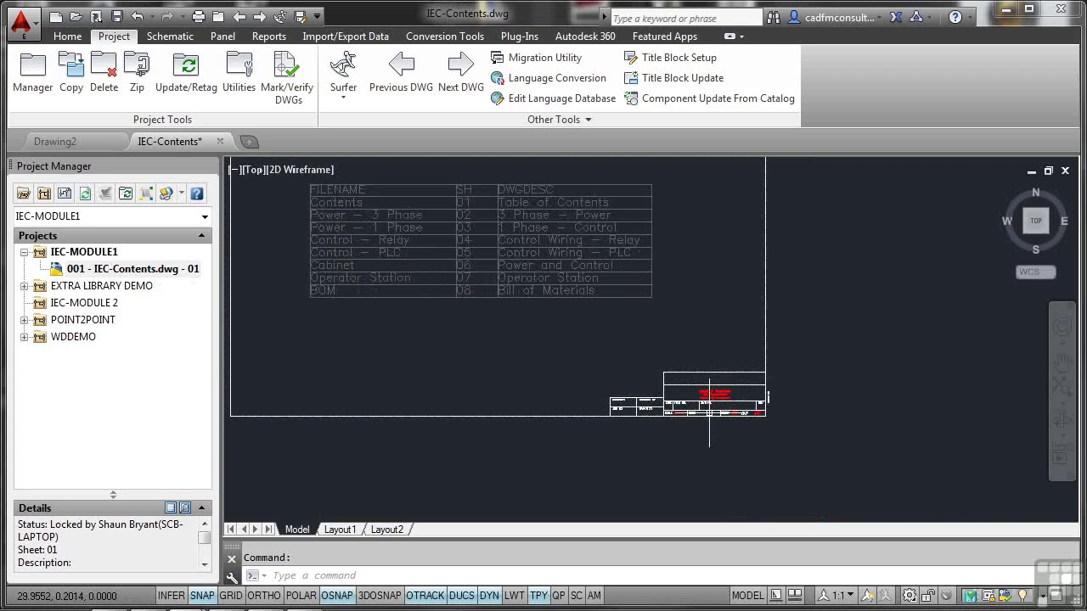
scroll(709, 403, up, 4)
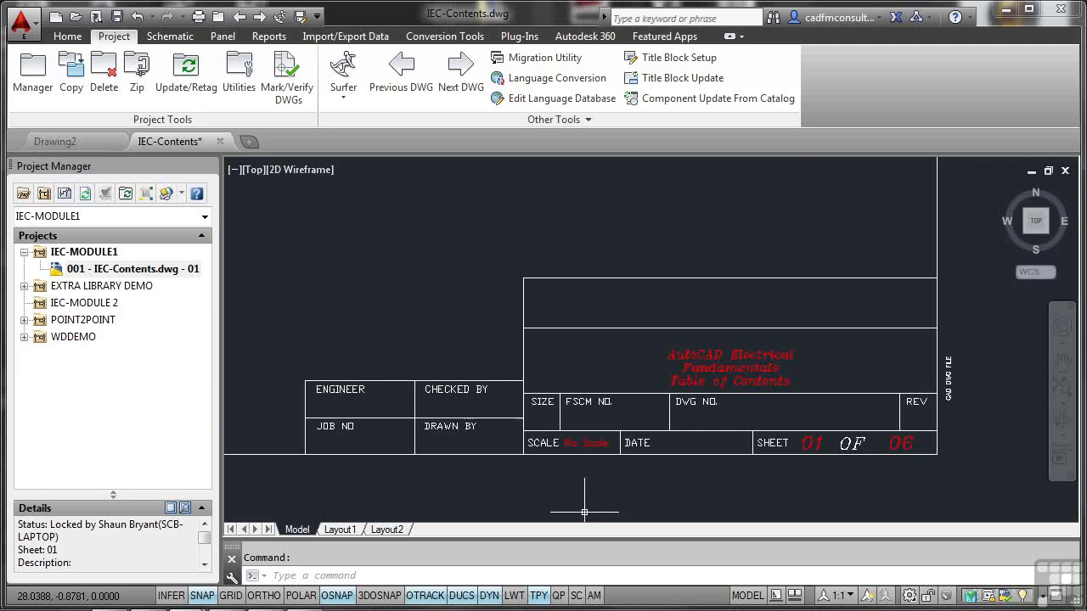
double_click(705, 405)
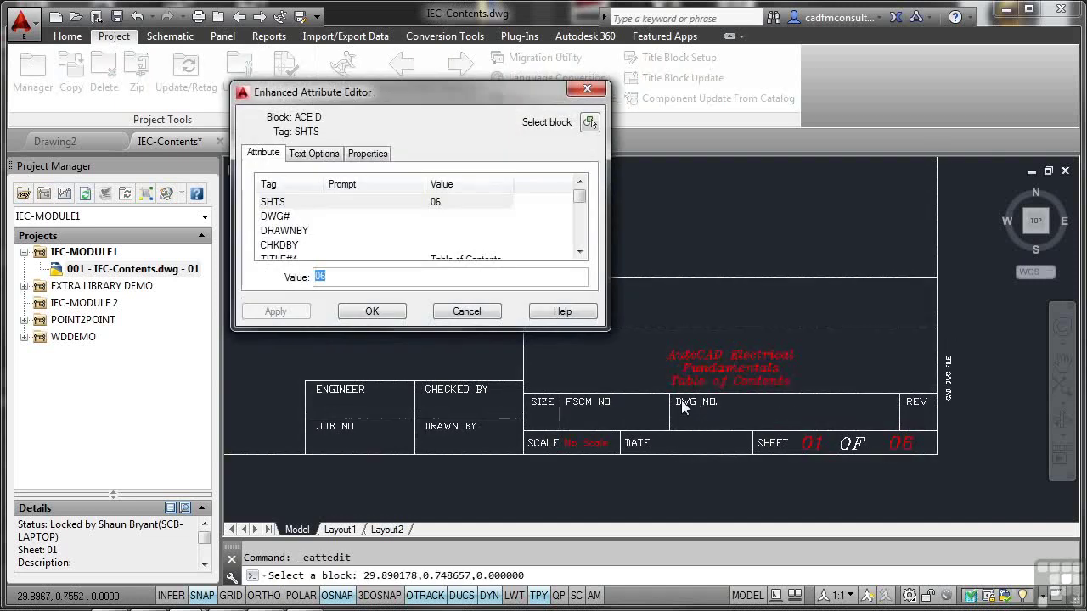
click(291, 218)
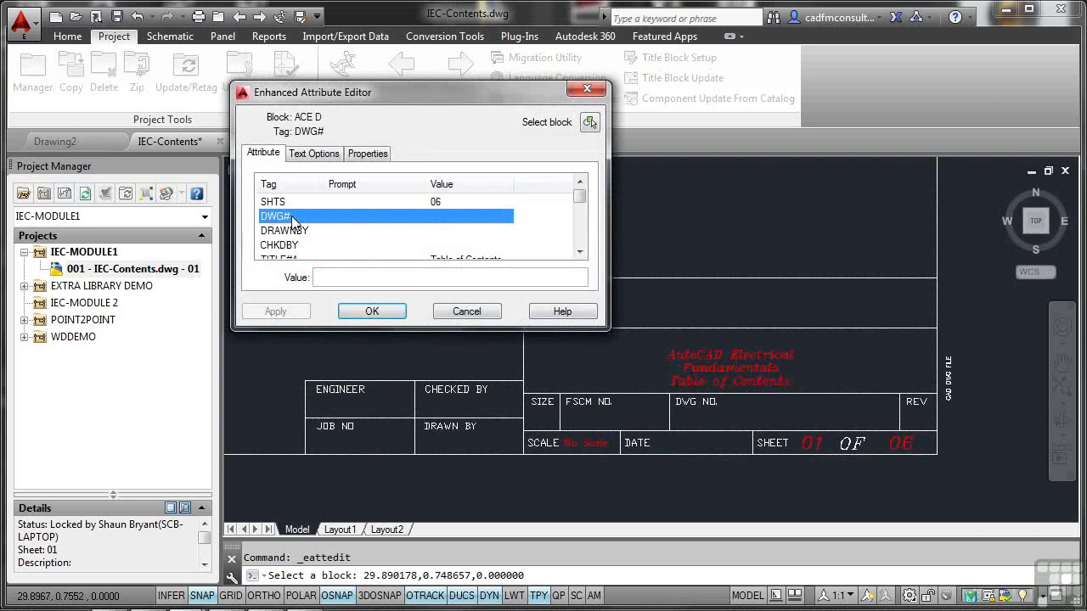
click(345, 277)
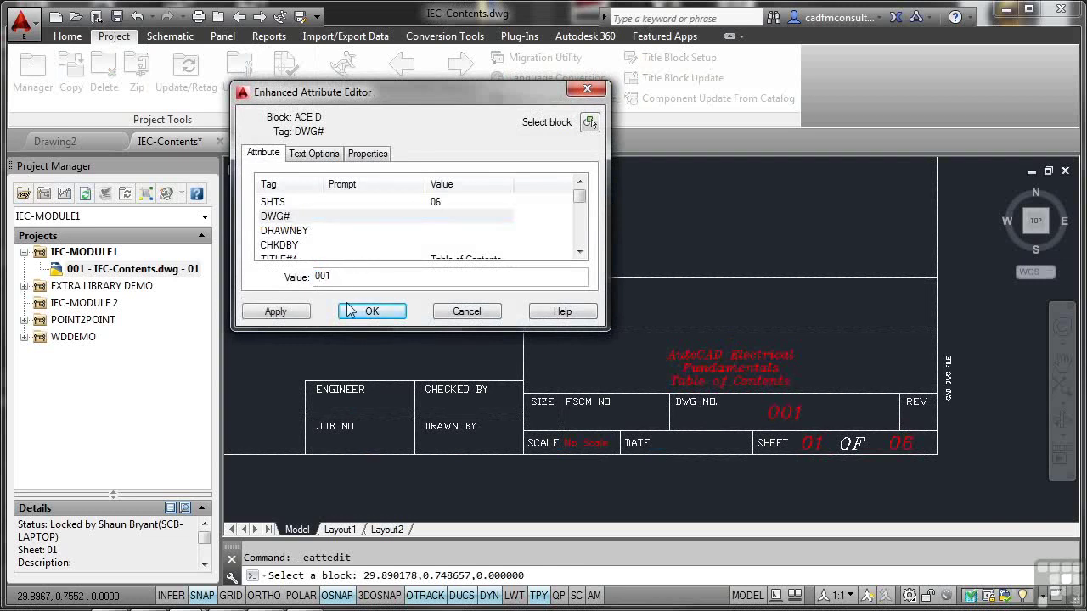
click(372, 310)
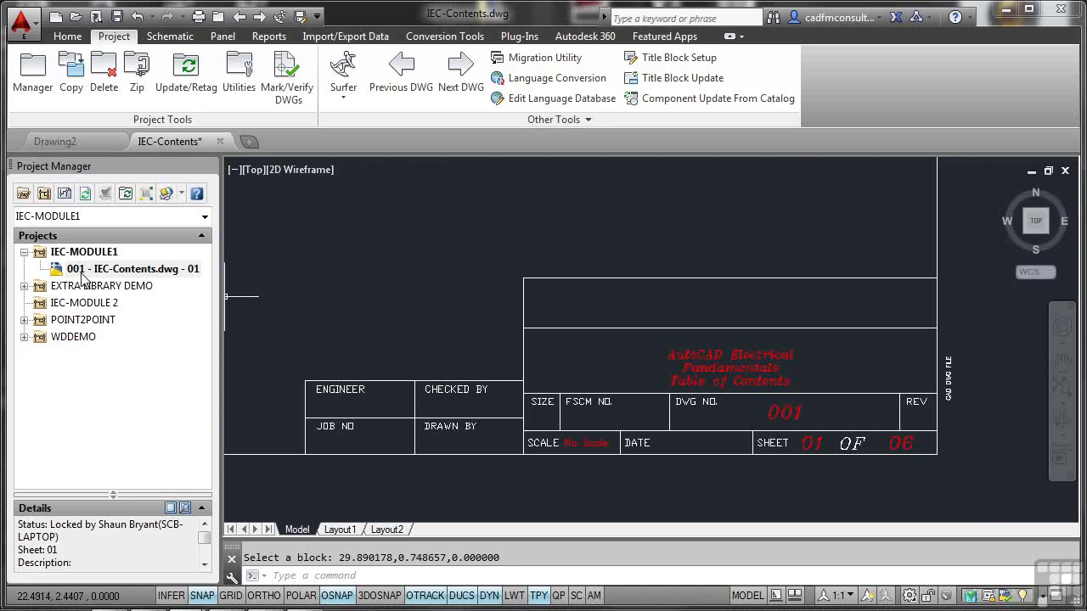
middle_click(391, 255)
middle_click(392, 254)
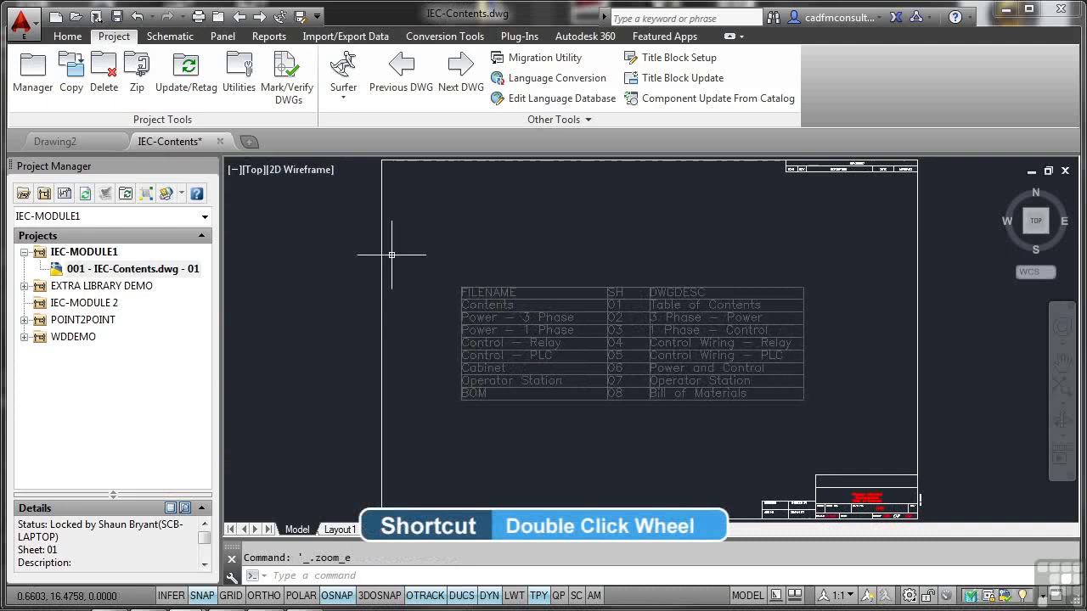
click(116, 17)
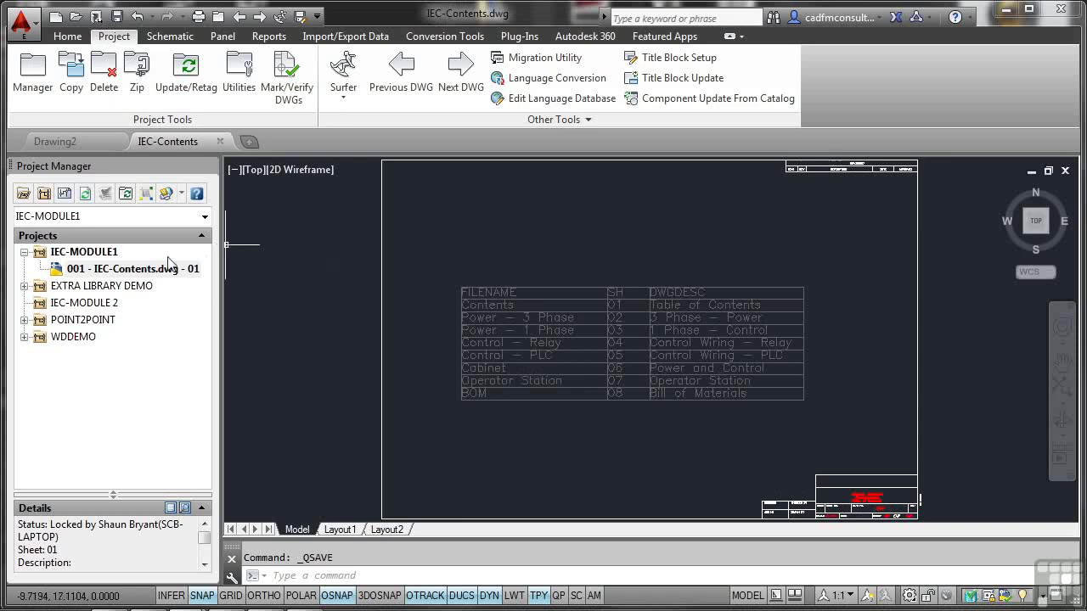
Add IEC-BOM, Cabinet, Control PLC/Relay, Operator Station and Power 1/3 Phase drawings with project defaults.
click(83, 256)
right_click(82, 257)
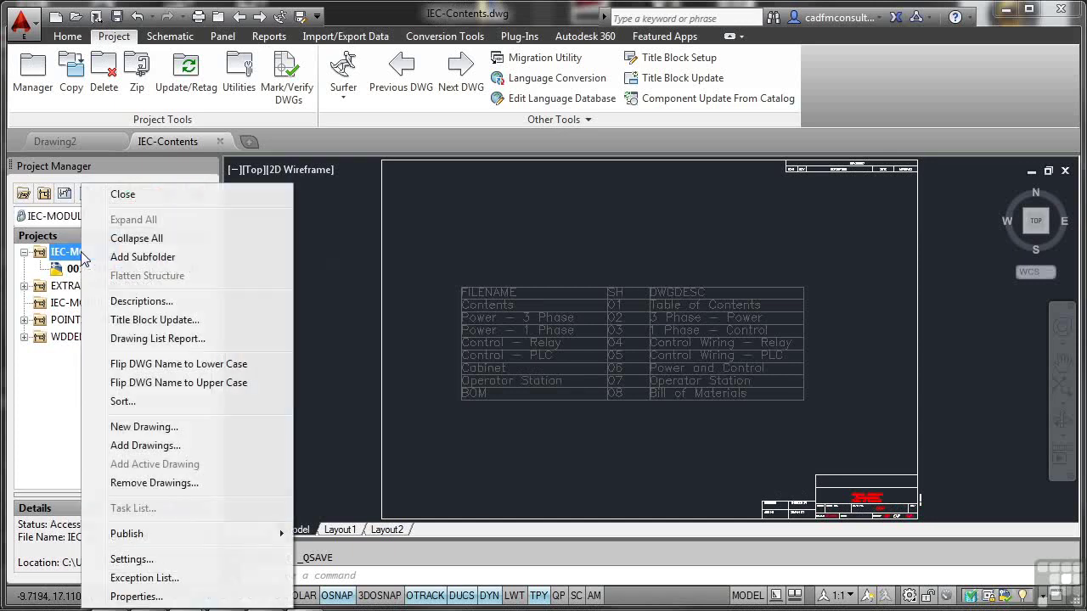
click(153, 446)
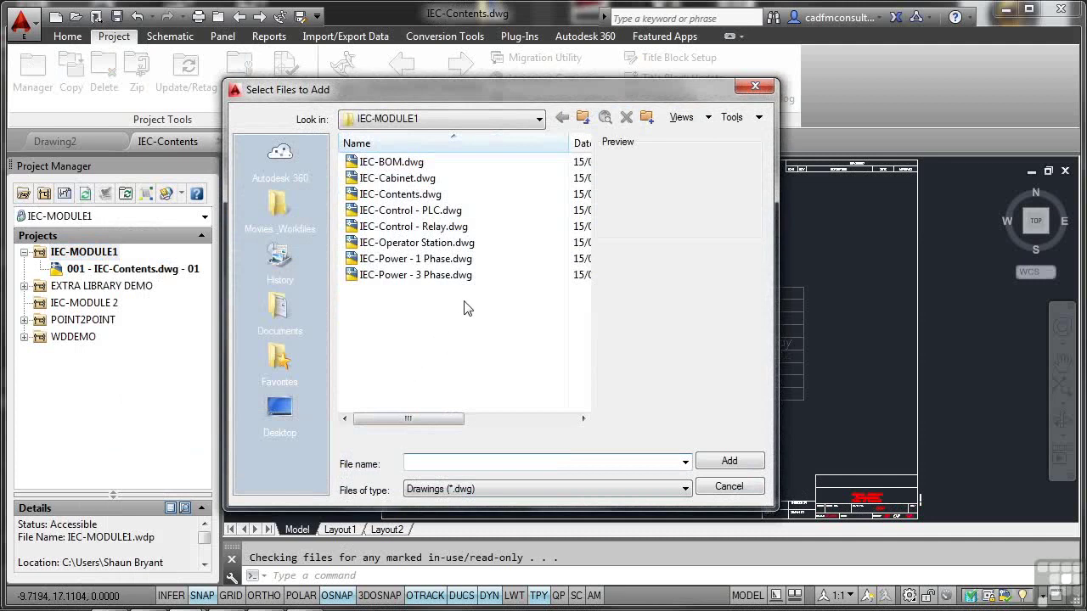
click(393, 163)
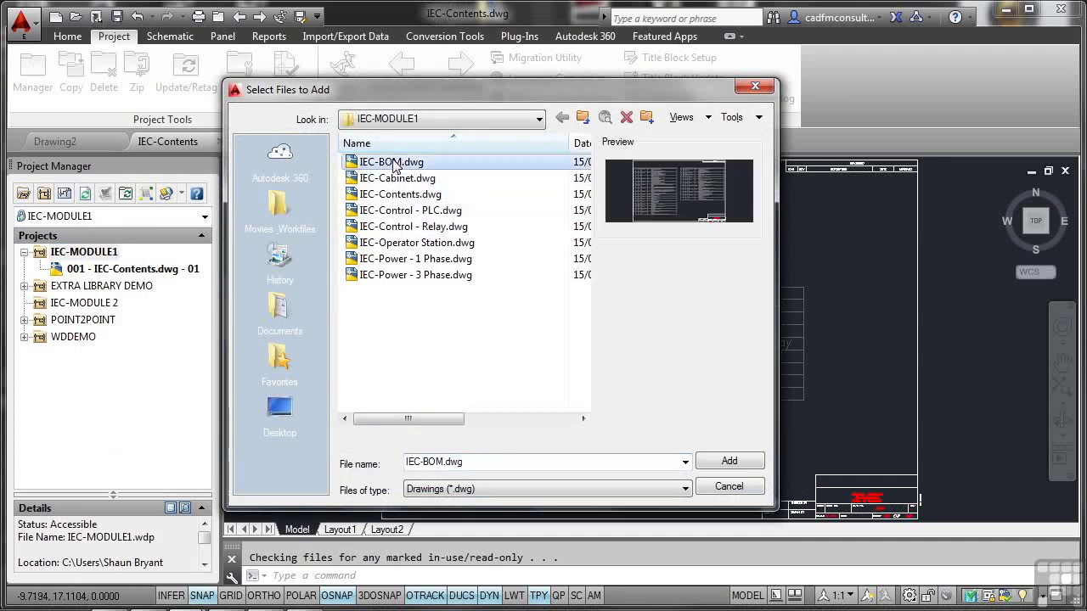
ctrl+click(416, 178)
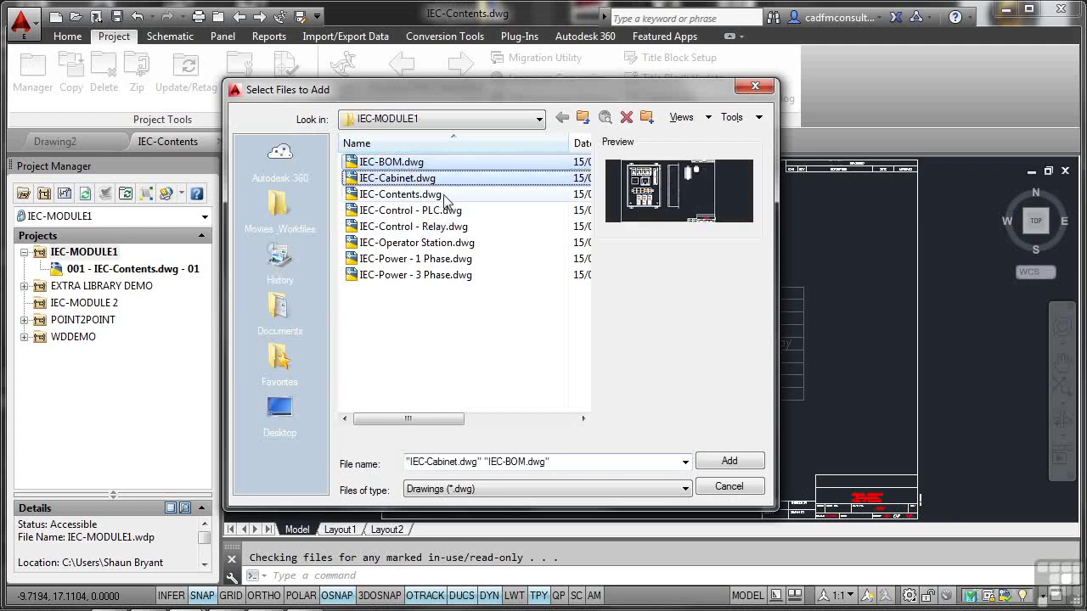
ctrl+click(418, 211)
ctrl+click(411, 228)
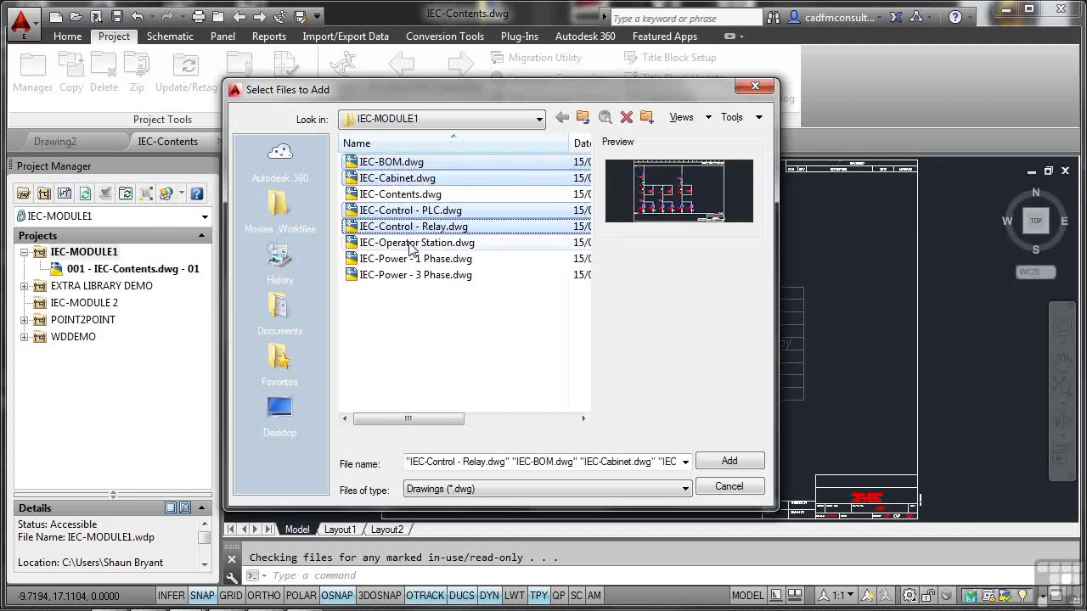
ctrl+click(412, 244)
ctrl+click(415, 259)
ctrl+click(415, 275)
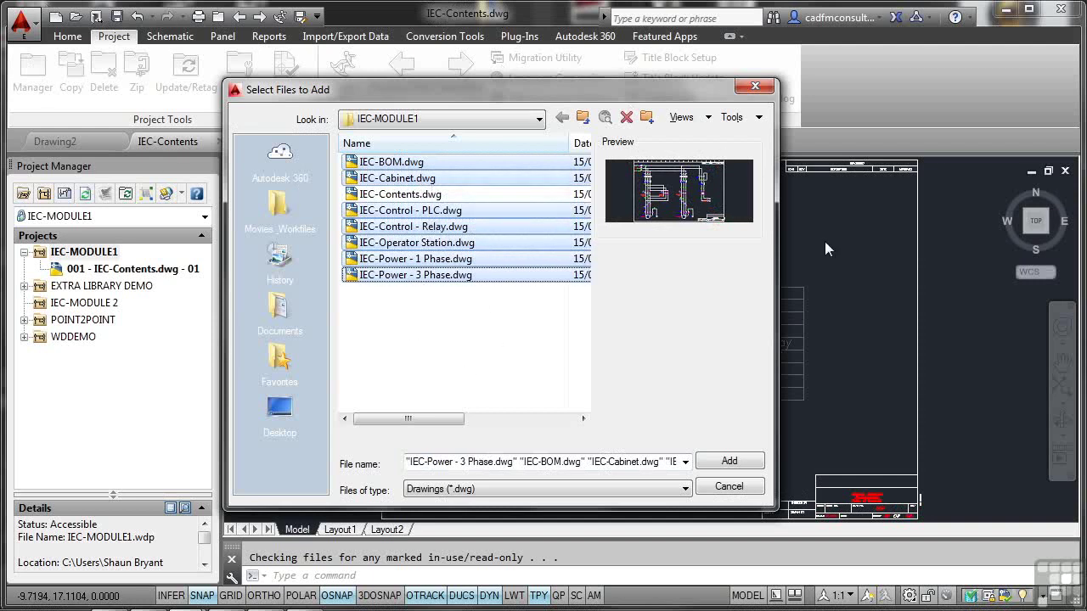
click(750, 457)
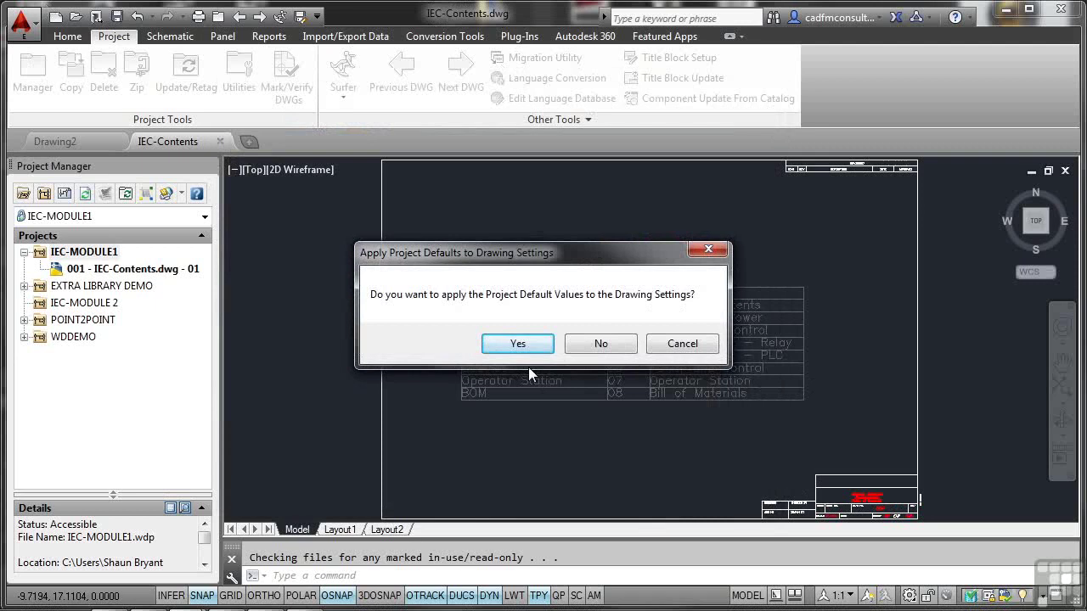
click(518, 344)
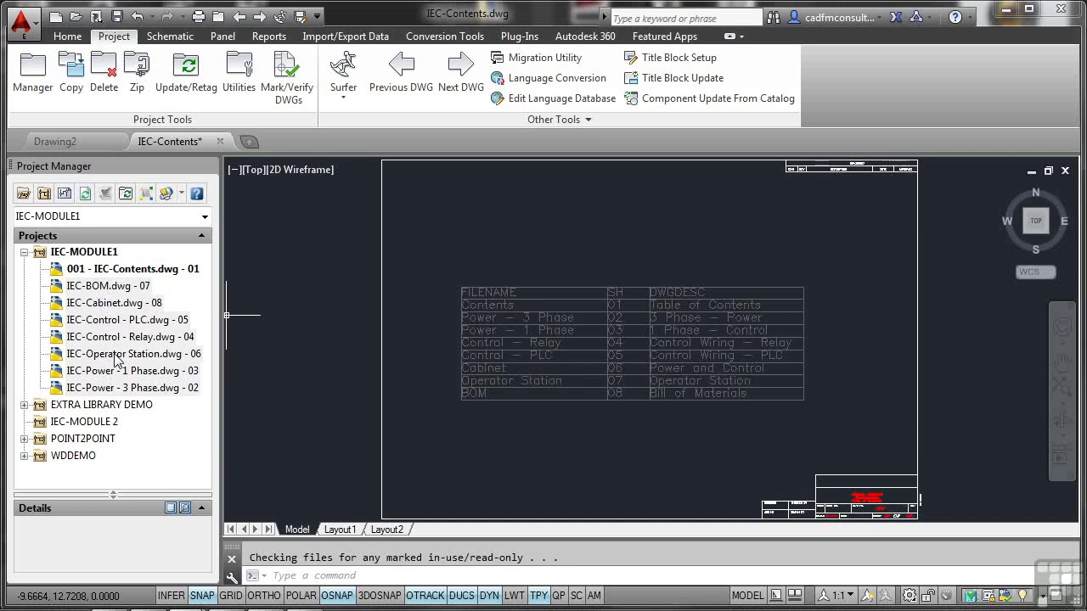
Give IEC-BOM.dwg drawing number 007 in its drawing properties.
click(108, 289)
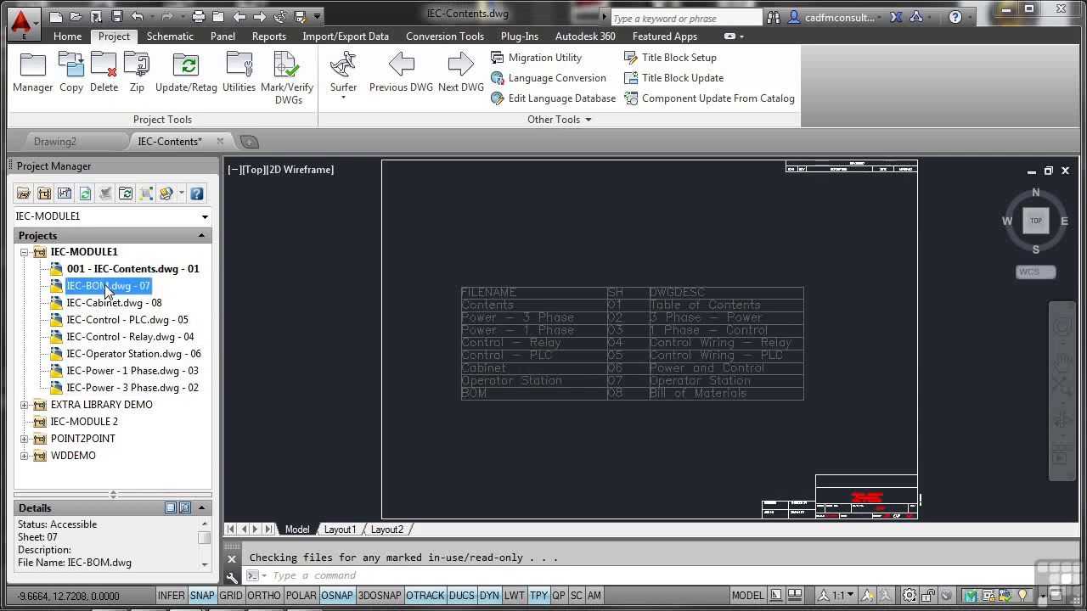
right_click(108, 290)
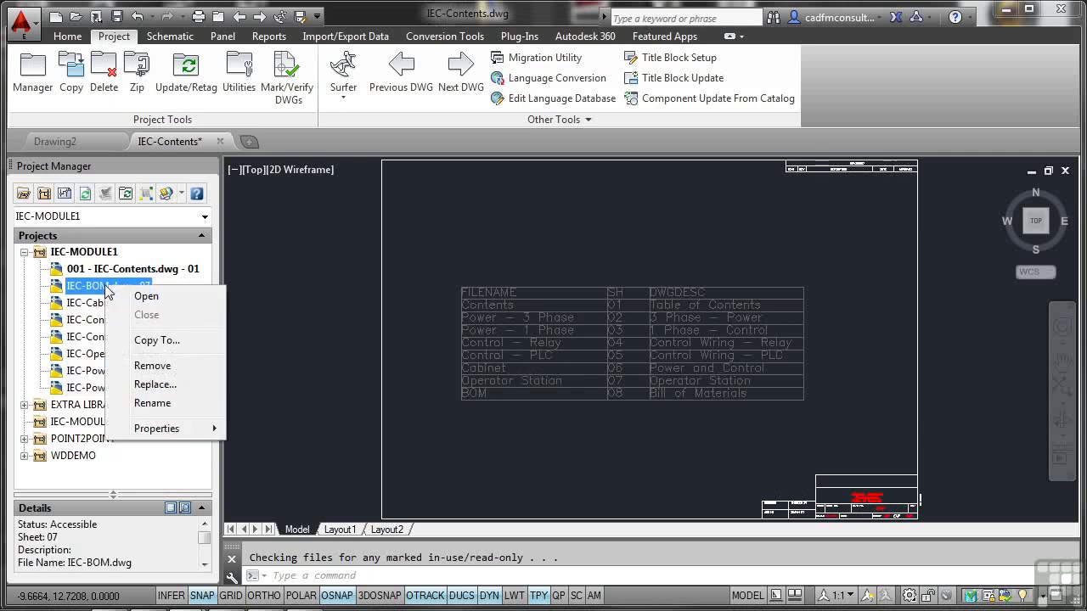
mouse_move(154, 433)
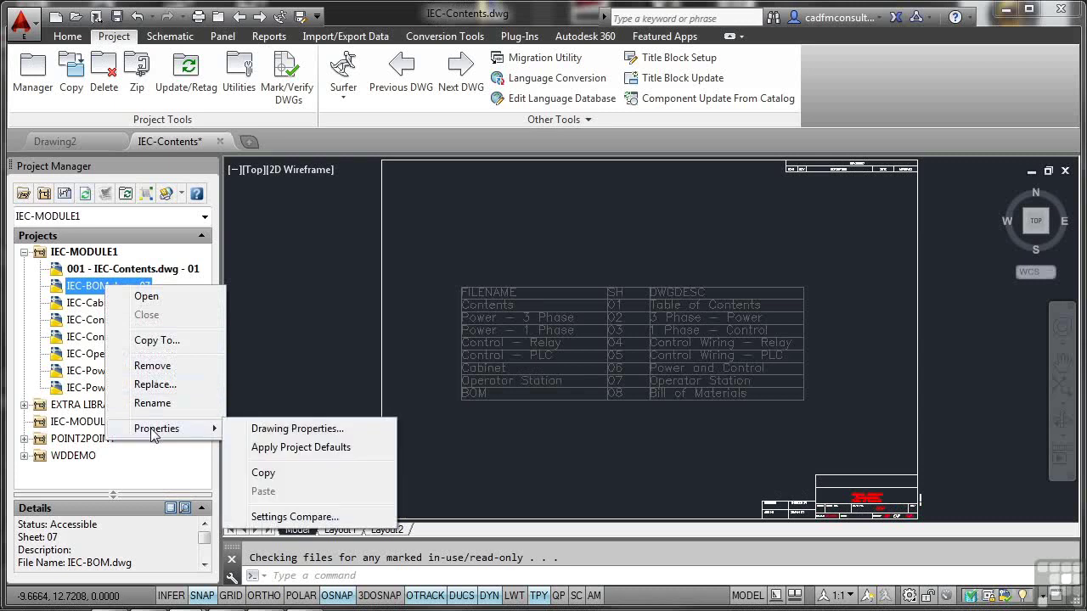
click(271, 429)
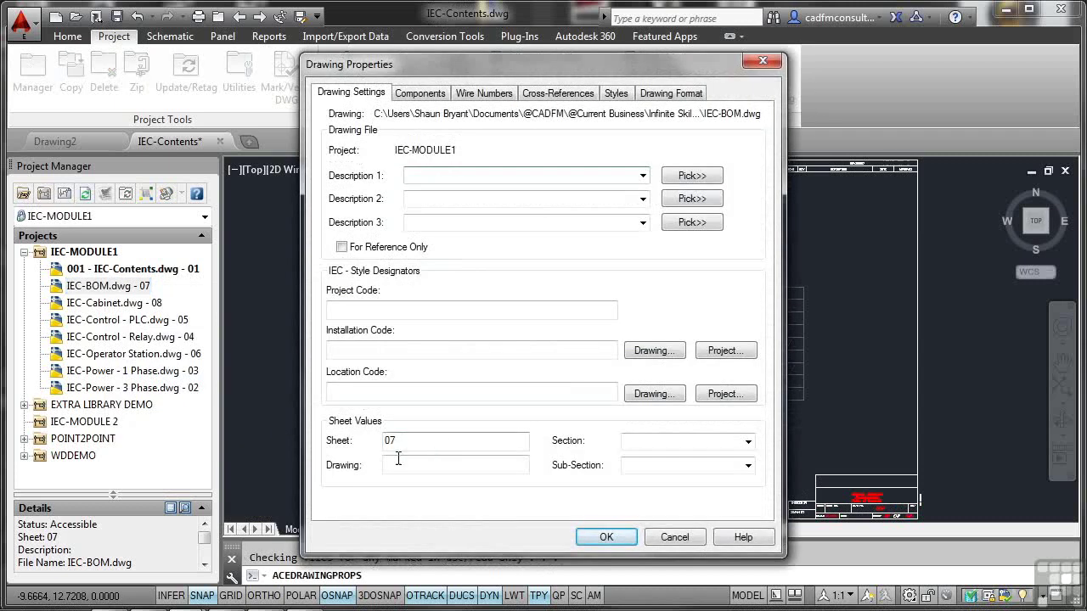
click(398, 464)
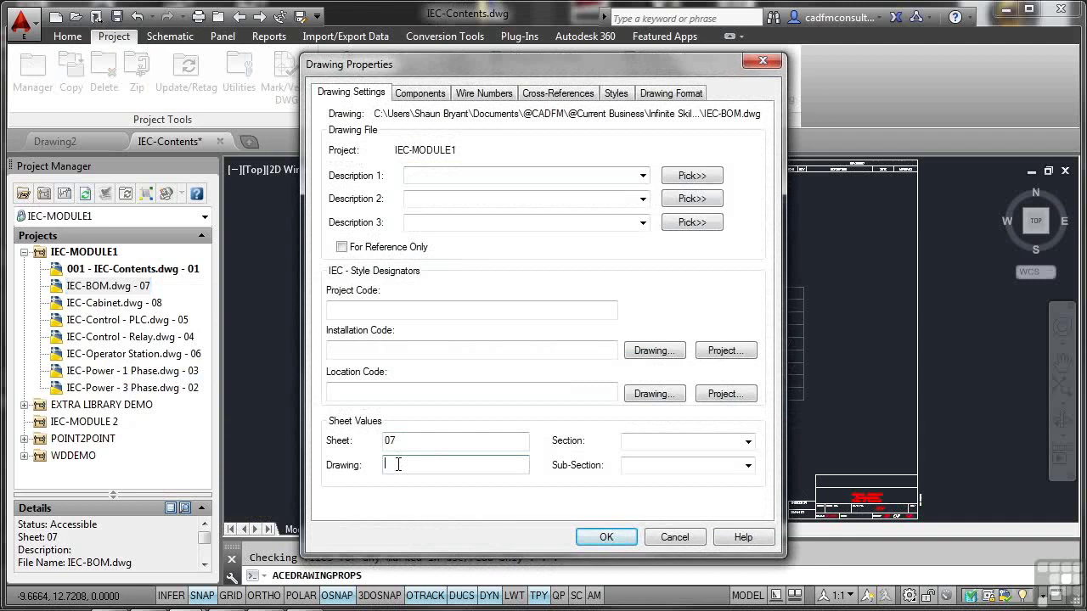
text(007)
click(607, 537)
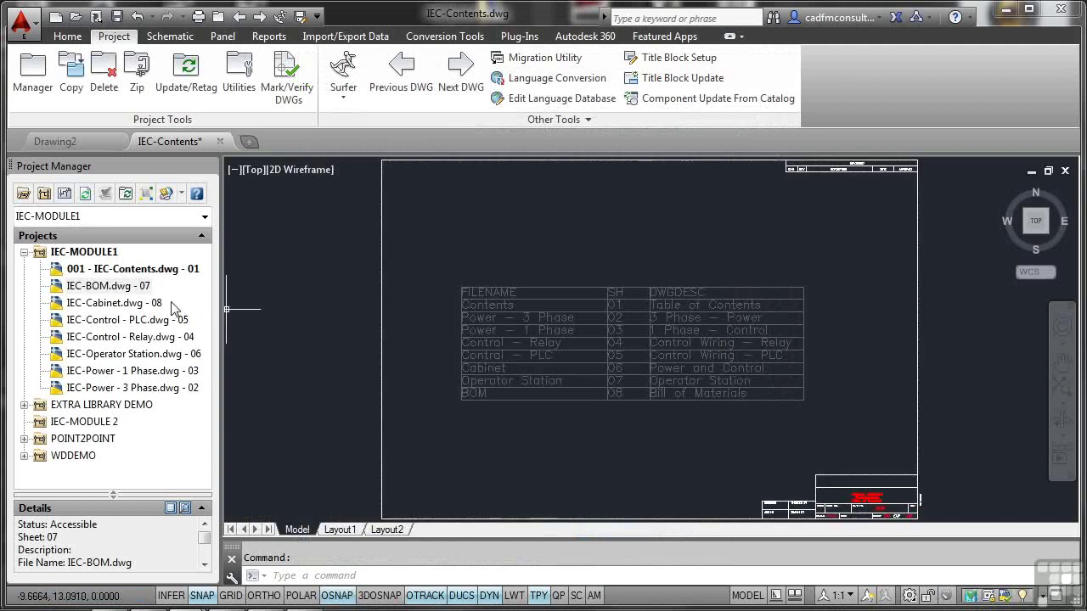
double_click(120, 288)
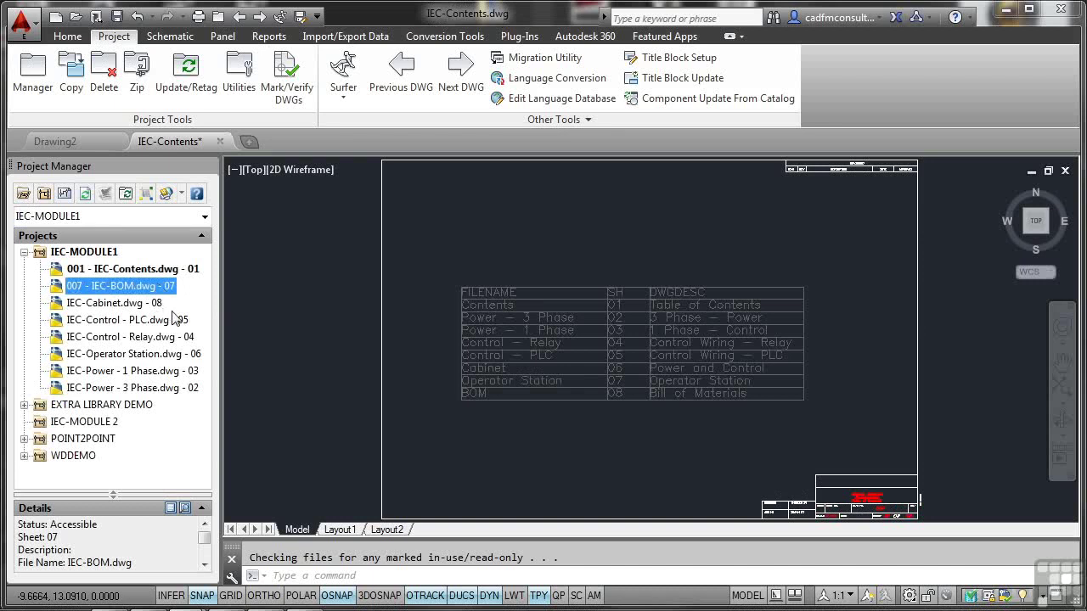
Give IEC-Power - 3 Phase.dwg drawing number 002 in its drawing properties.
click(140, 304)
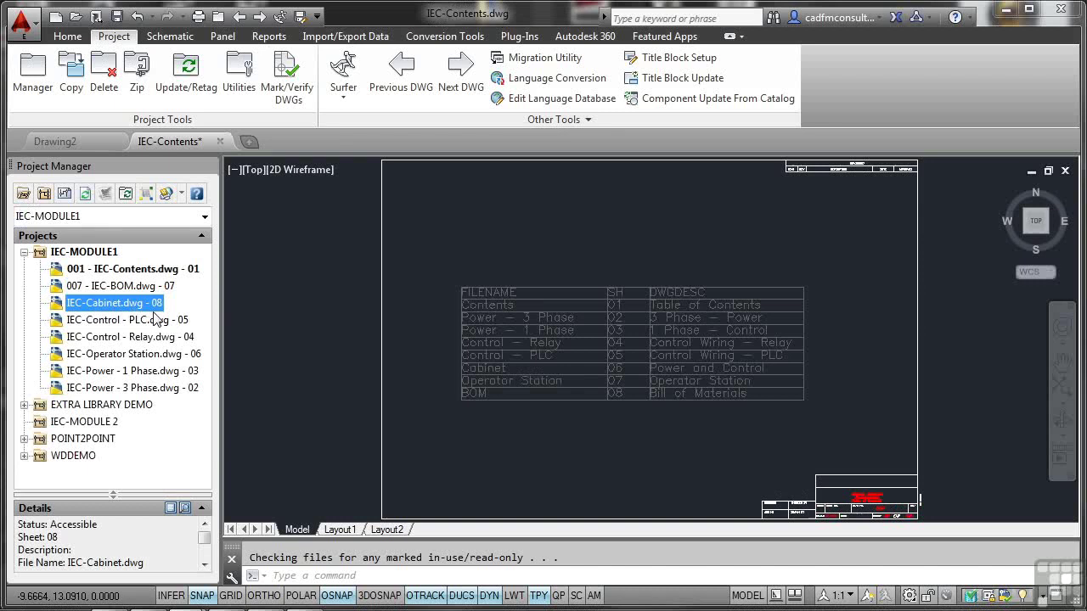
click(122, 388)
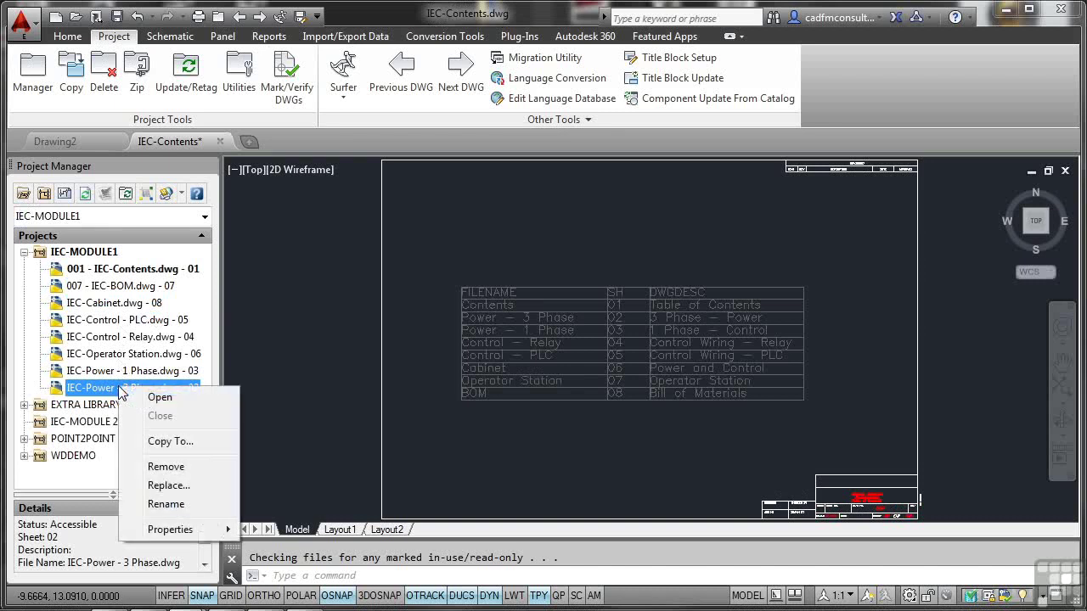
right_click(121, 390)
mouse_move(198, 533)
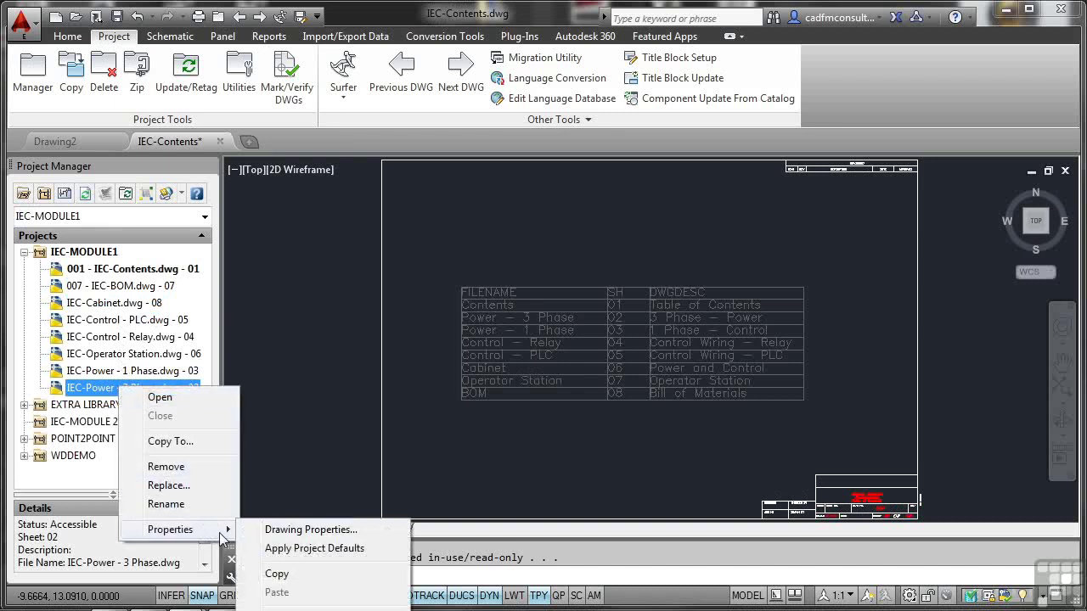
click(299, 528)
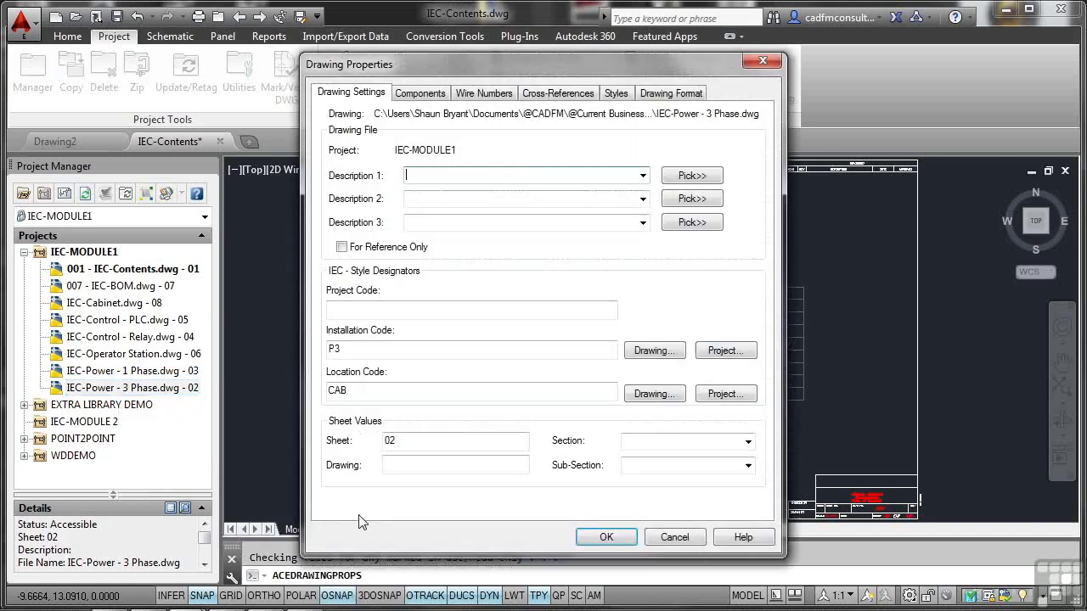
click(397, 465)
text(002)
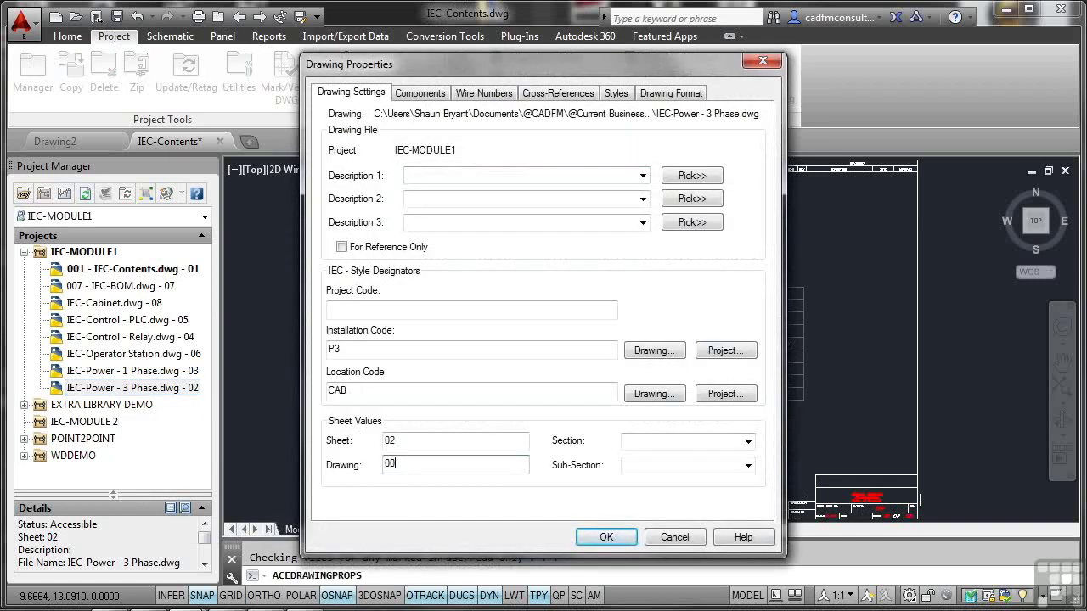
click(603, 537)
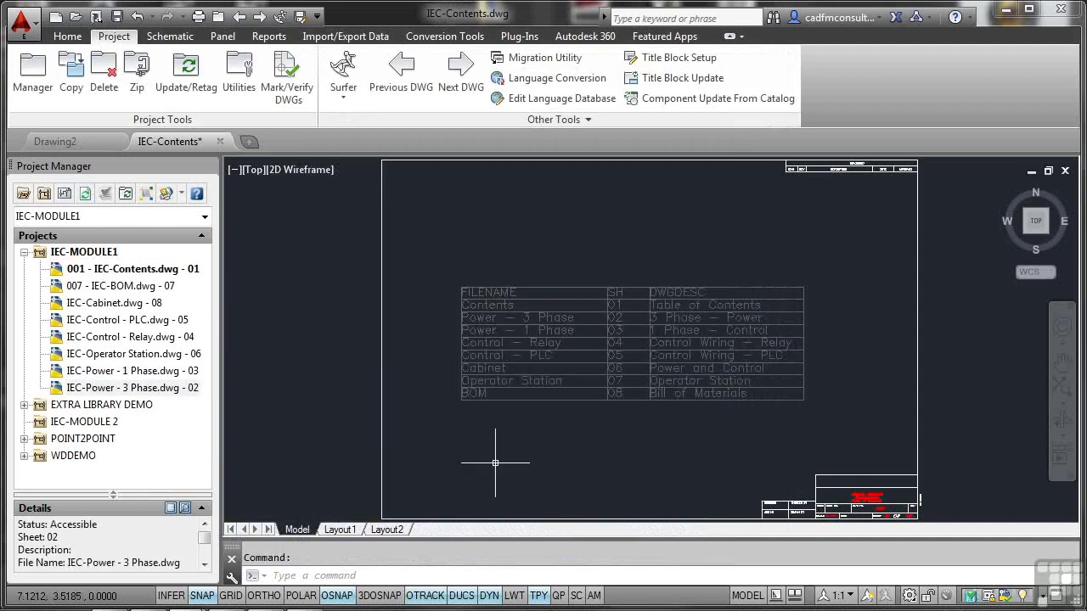
Refresh the IEC-MODULE1 drawing list so the 3 Phase power drawing shows as 002.
click(87, 253)
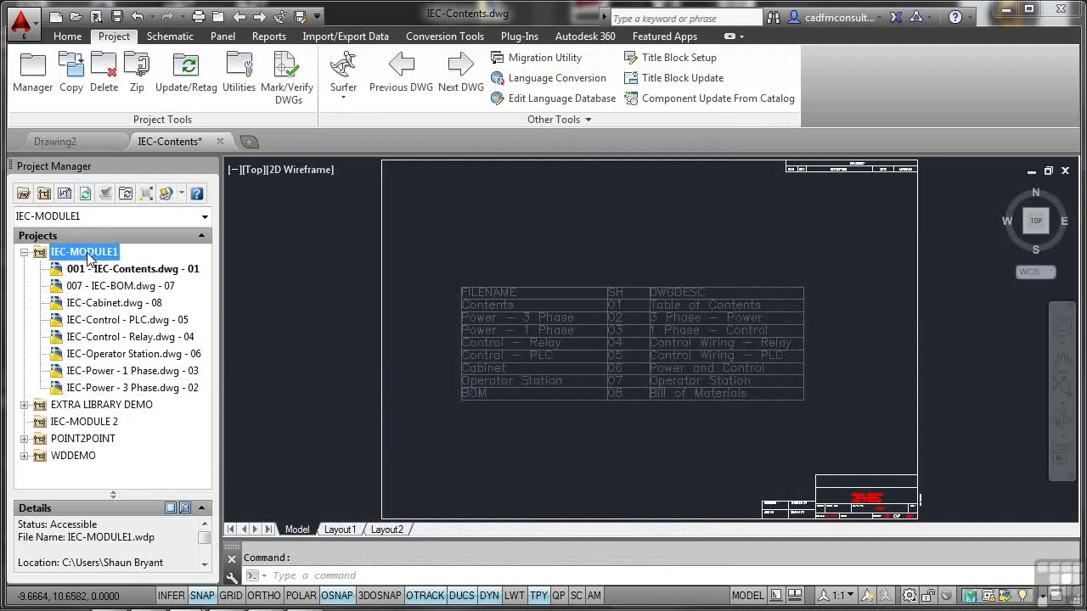
click(25, 252)
click(25, 252)
click(84, 195)
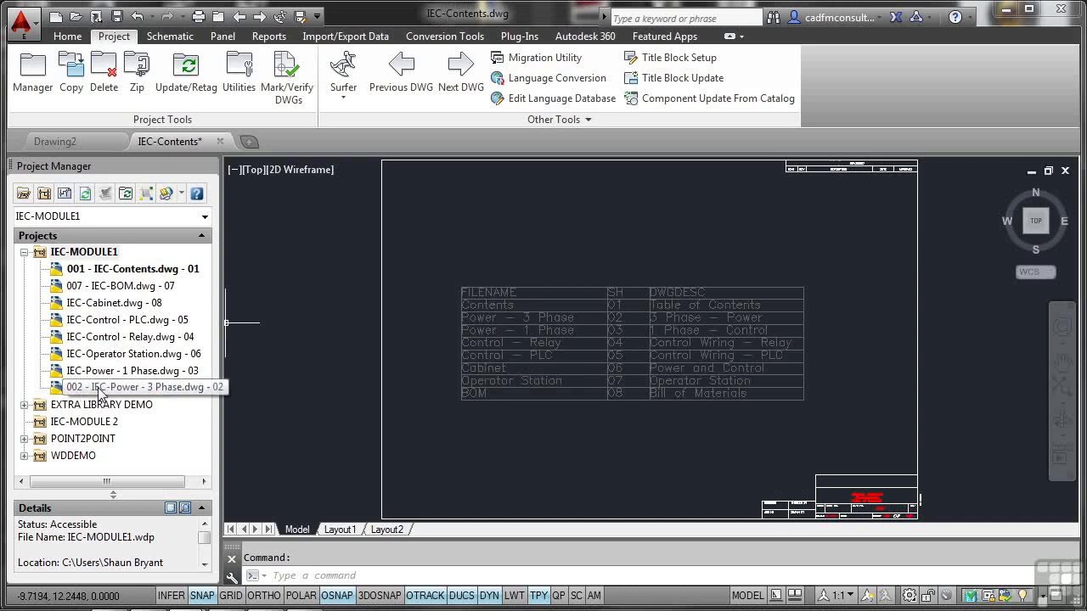
Open IEC-BOM.dwg and set its title block DWG# to 007.
double_click(103, 287)
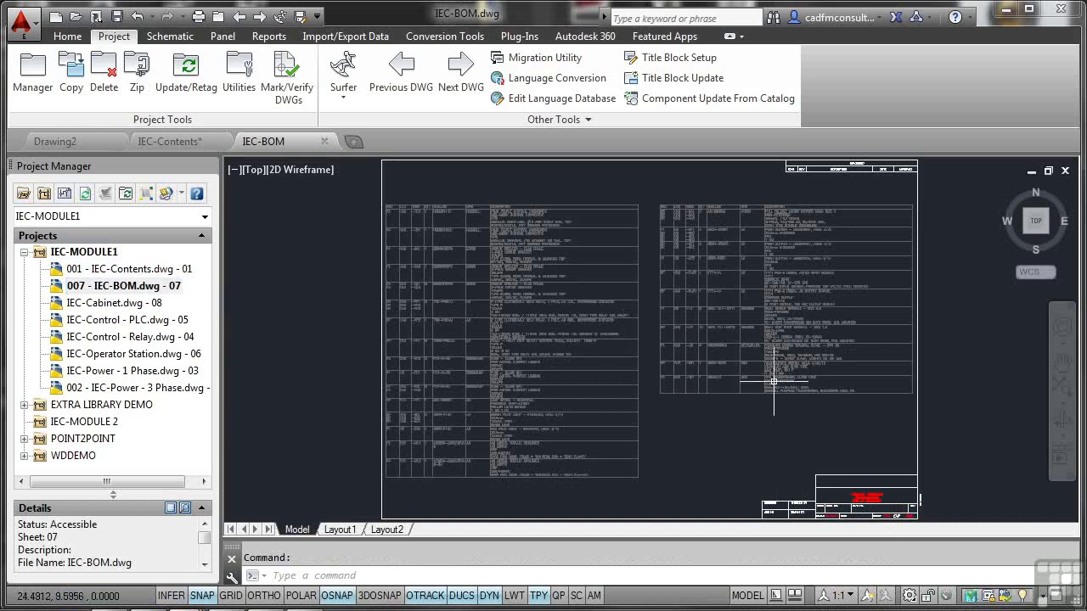
double_click(863, 499)
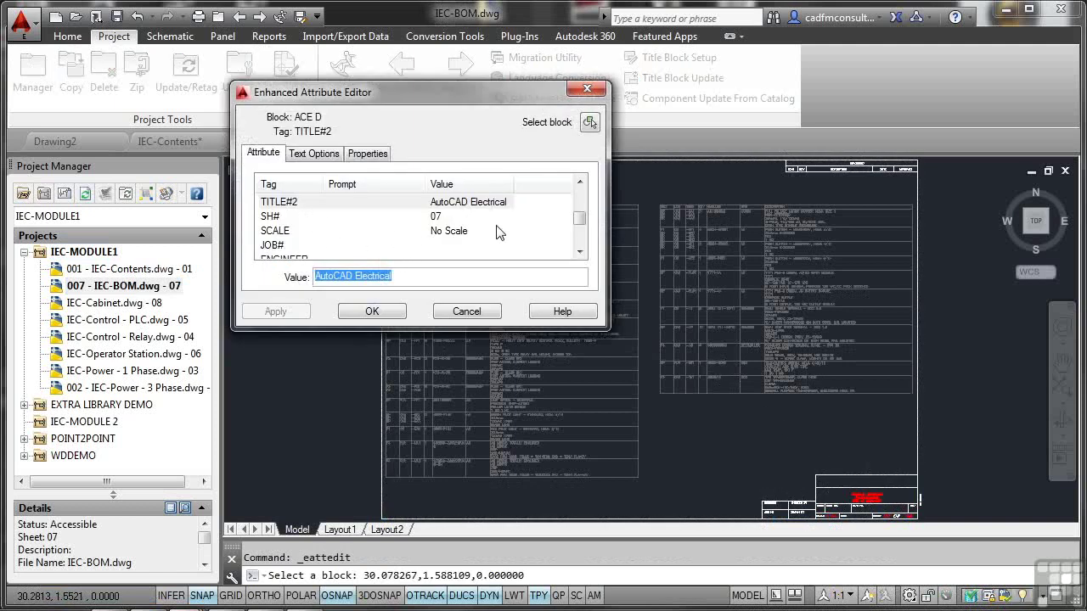
drag(585, 223, 584, 202)
click(299, 203)
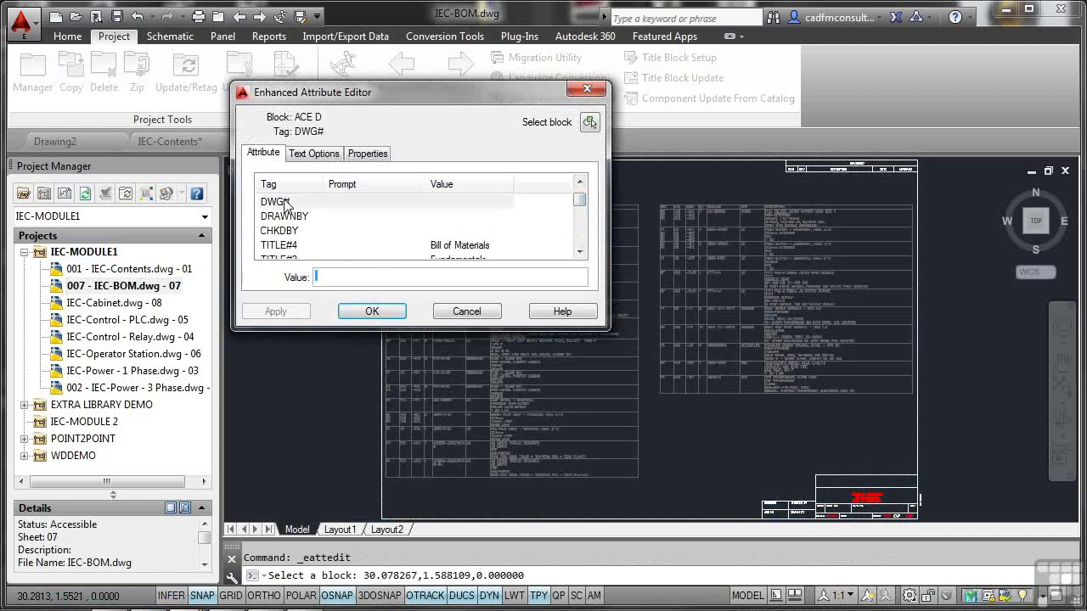
click(330, 277)
text(007)
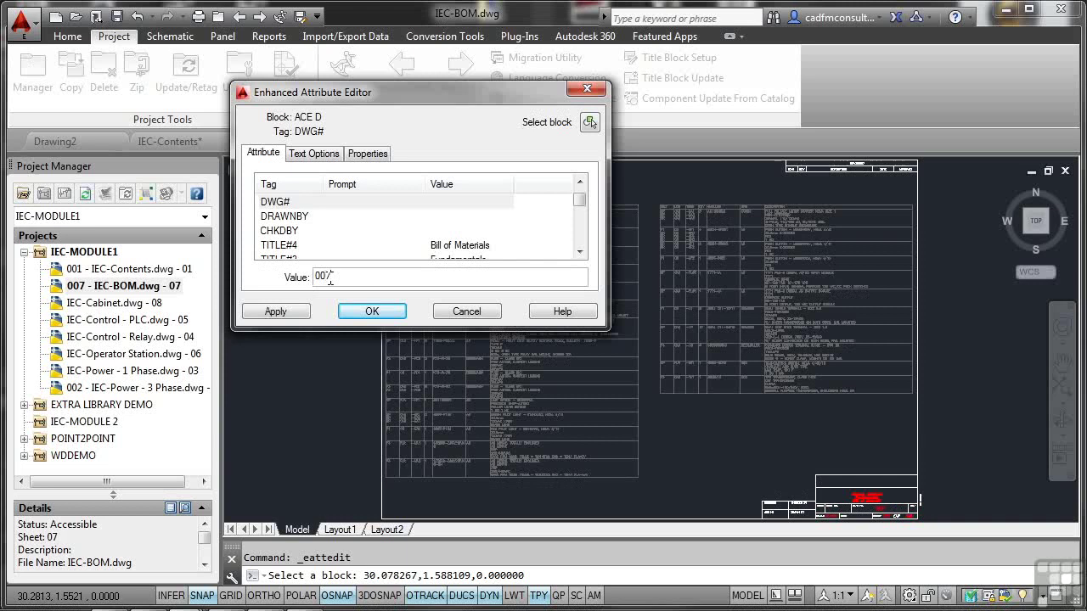
click(372, 312)
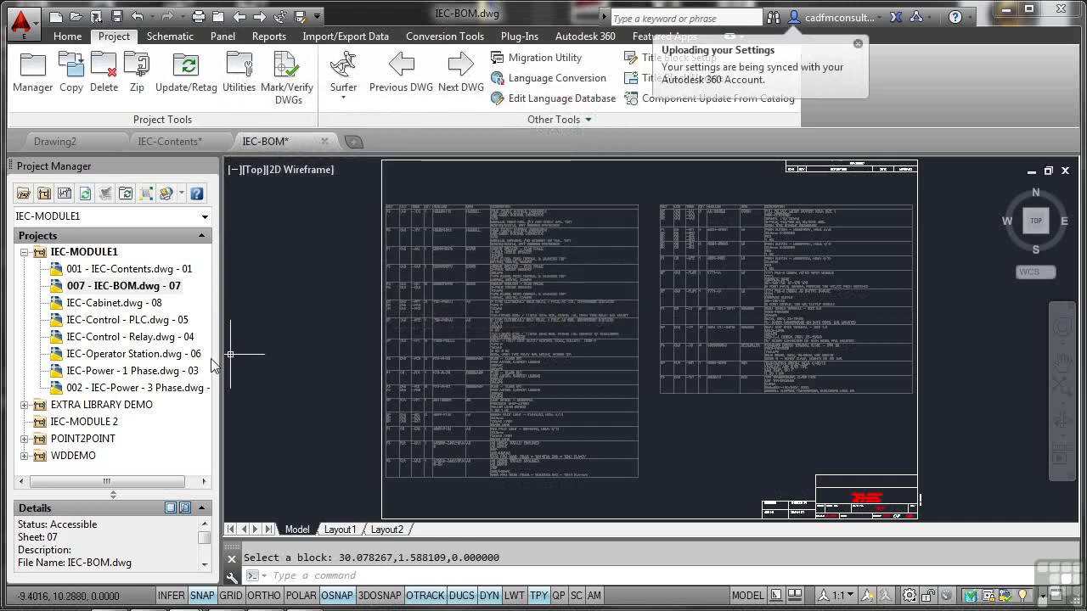
Open IEC-Power - 3 Phase.dwg and set its title block DWG# to 002.
click(180, 389)
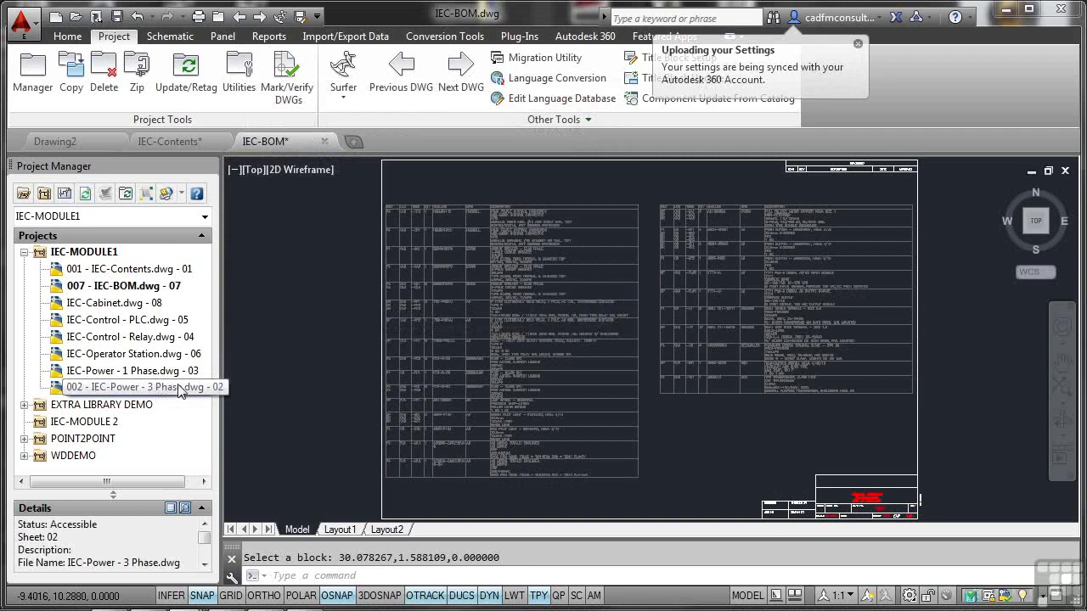
double_click(178, 388)
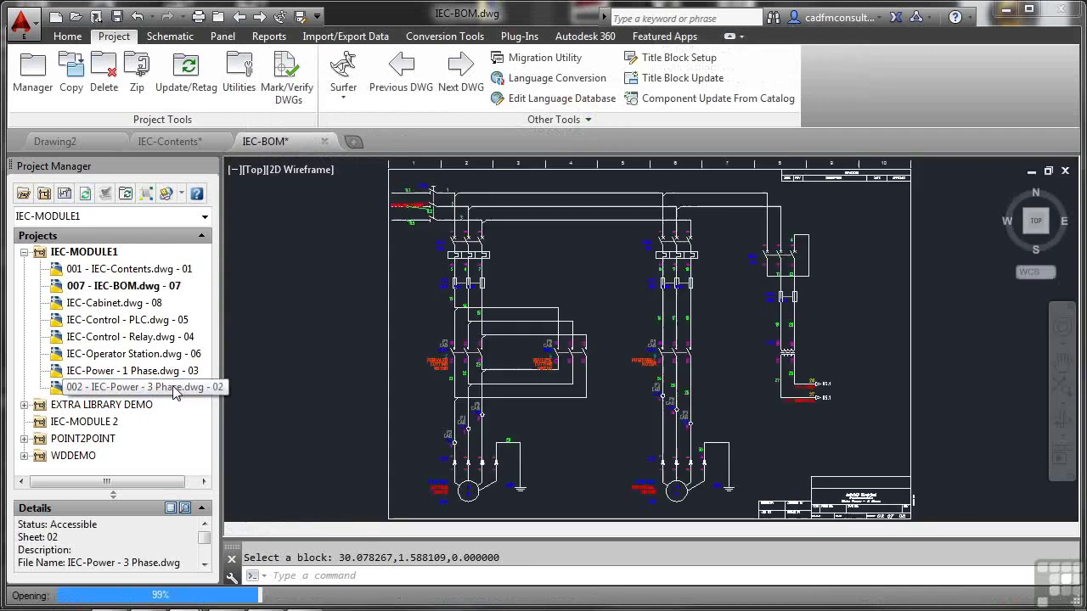
double_click(861, 494)
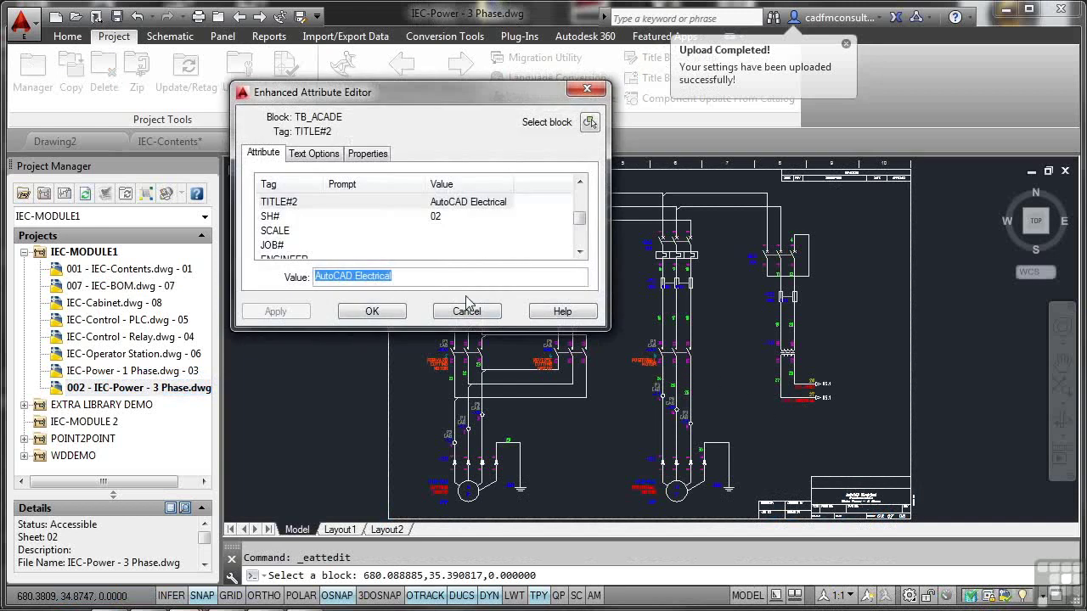
drag(580, 219, 580, 198)
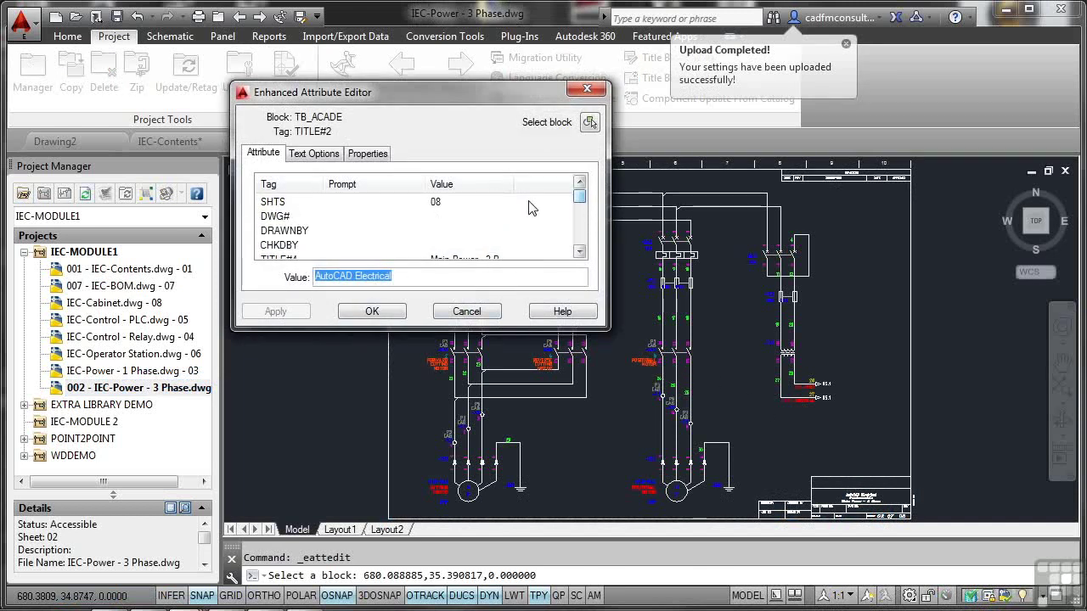
click(275, 217)
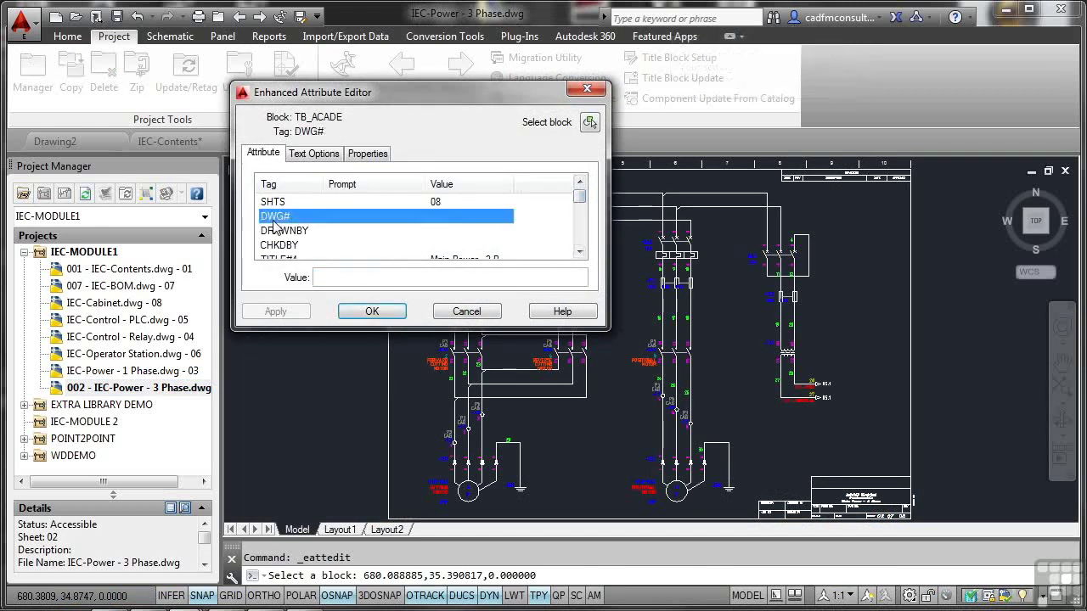
click(320, 280)
text(002)
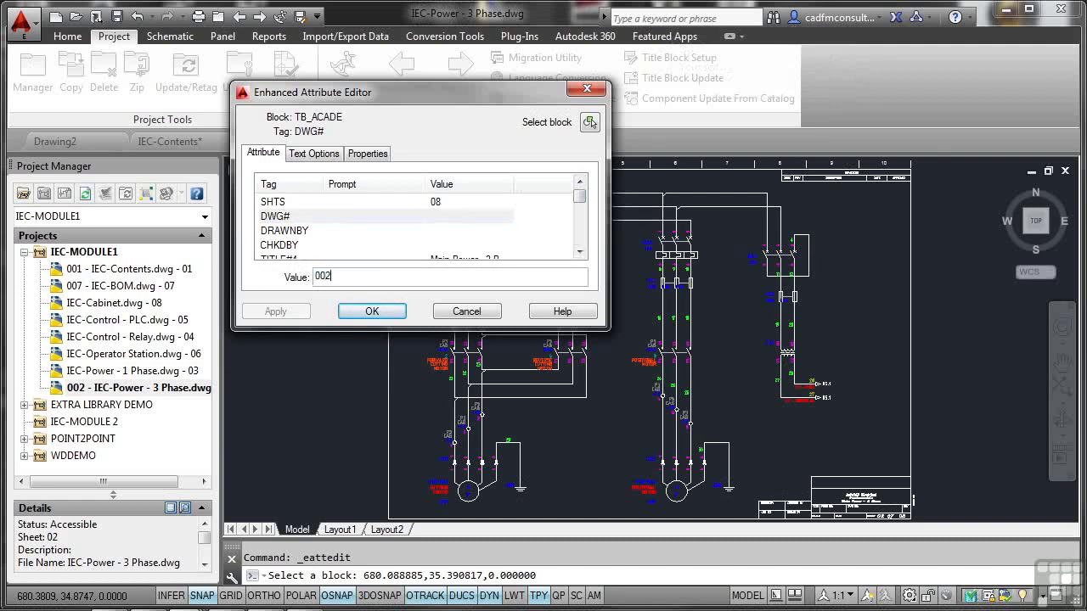
click(372, 312)
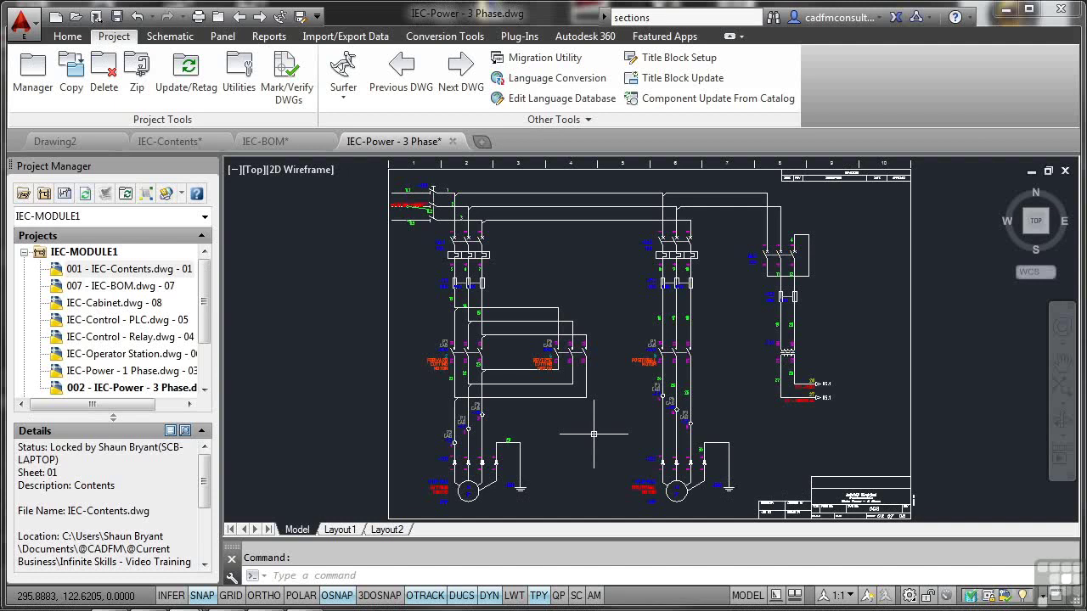
Set the 3 Phase drawing's Section to POWER and Sub-Section to 3 PHASE.
right_click(163, 390)
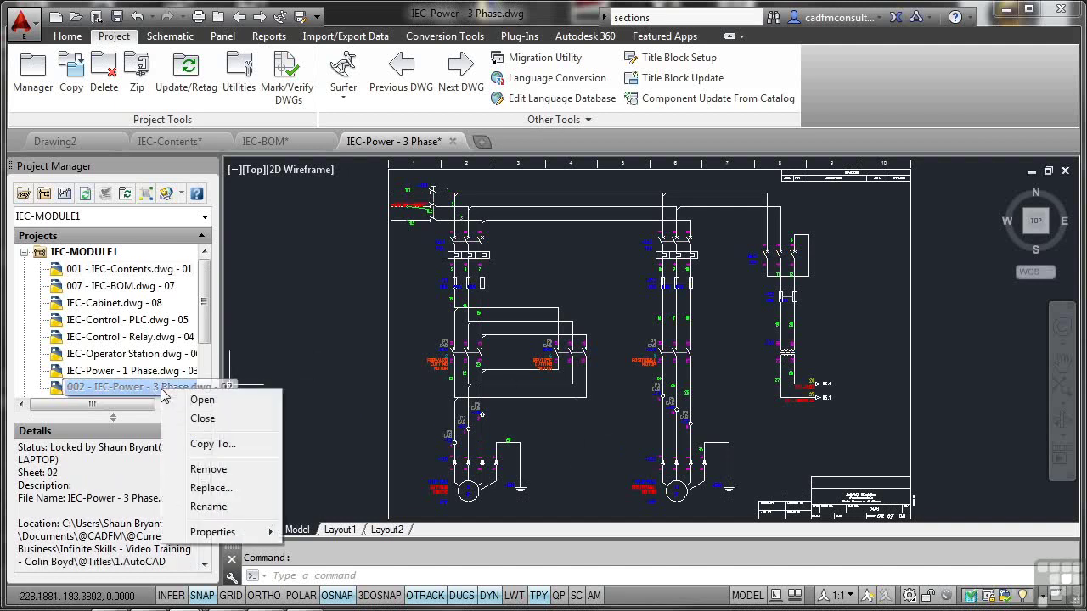
mouse_move(226, 537)
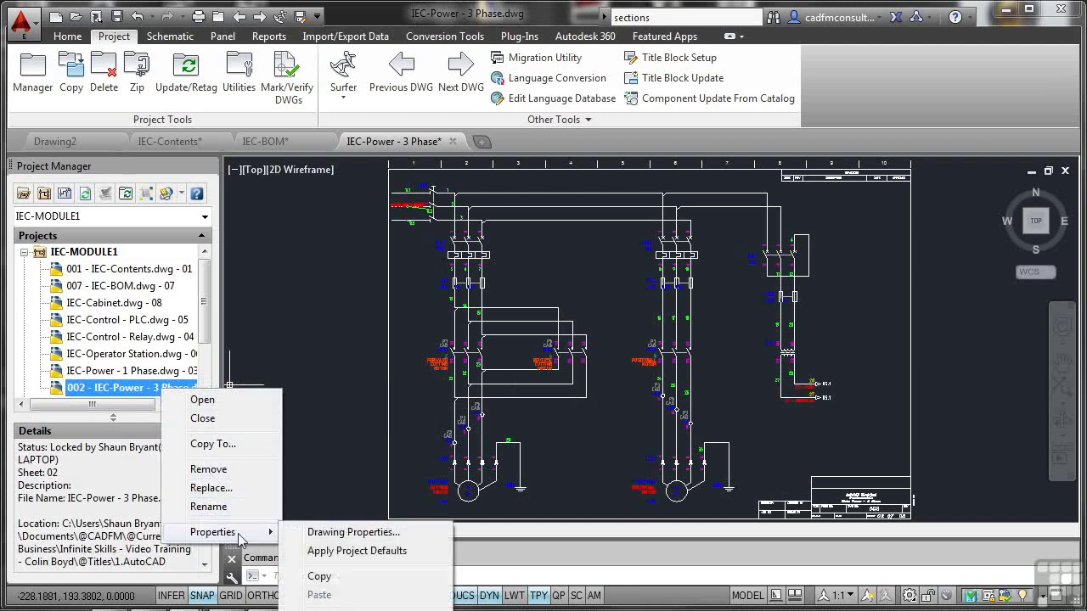
click(338, 531)
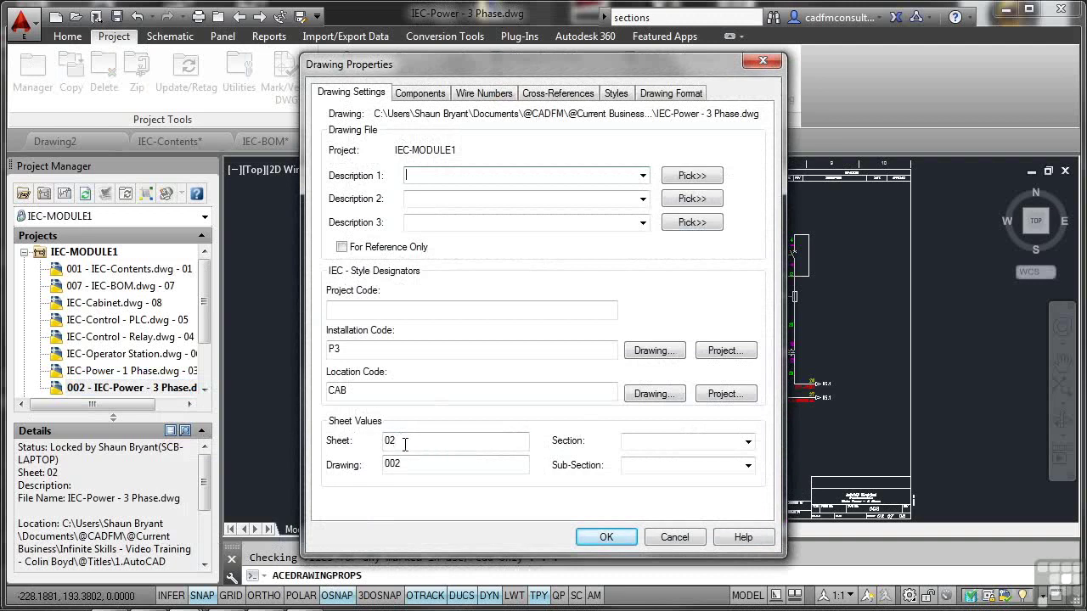
click(676, 463)
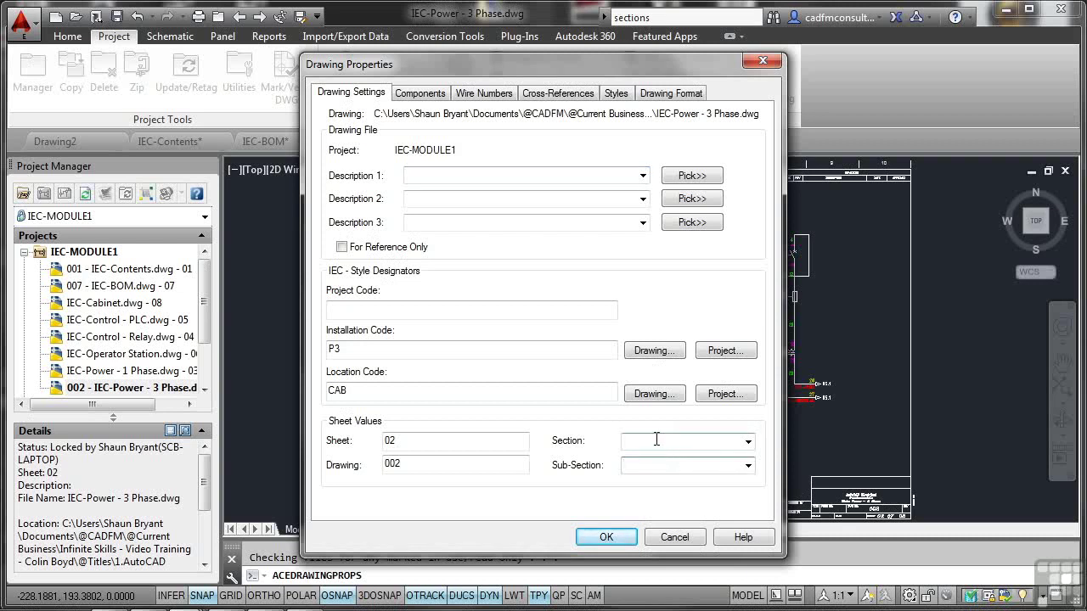
click(656, 439)
text(POWER)
click(643, 465)
text(3 PHASE)
Enter descriptions POWER and 3PHASE and confirm the drawing properties.
click(434, 179)
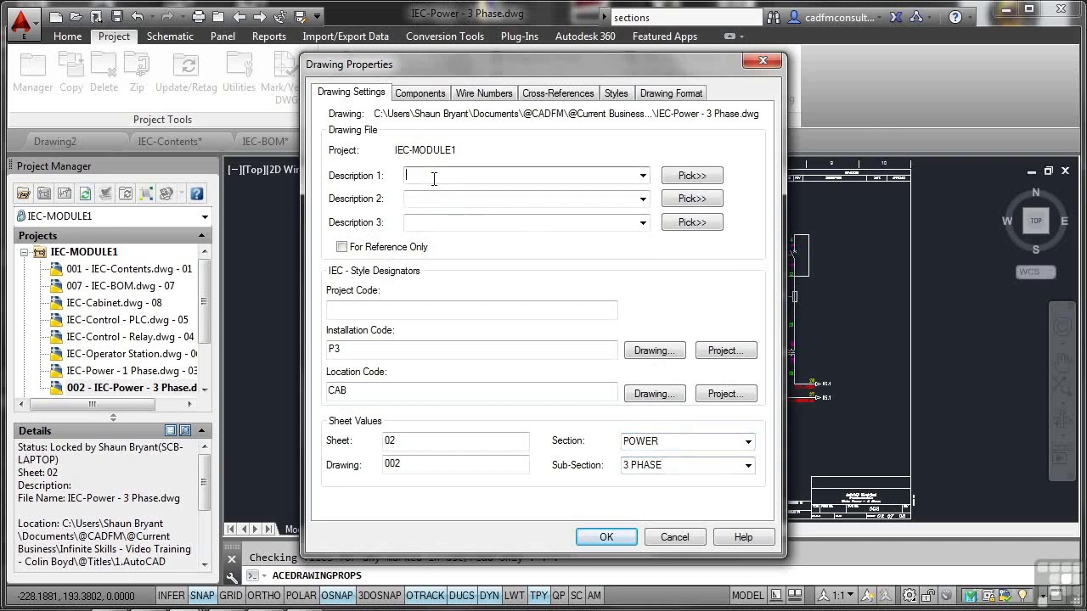
text(POWER)
click(429, 200)
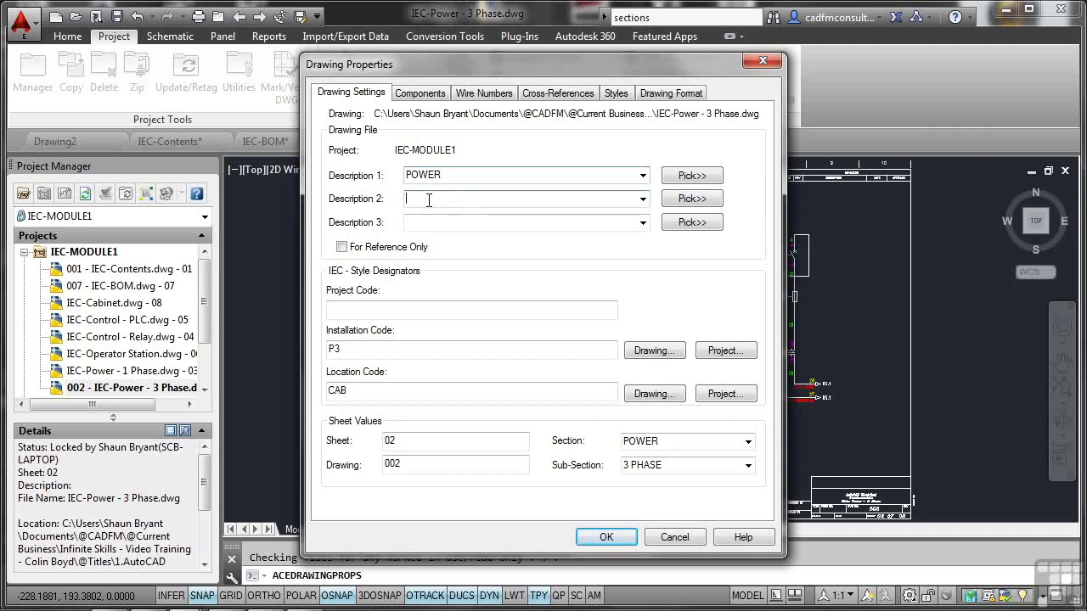
text(3PHASE)
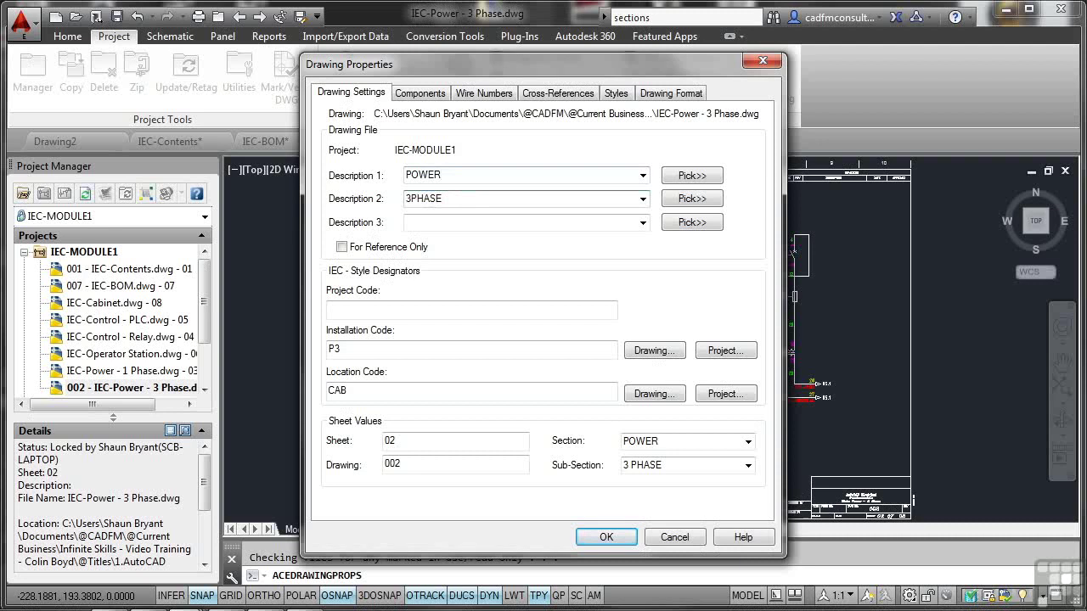
click(606, 537)
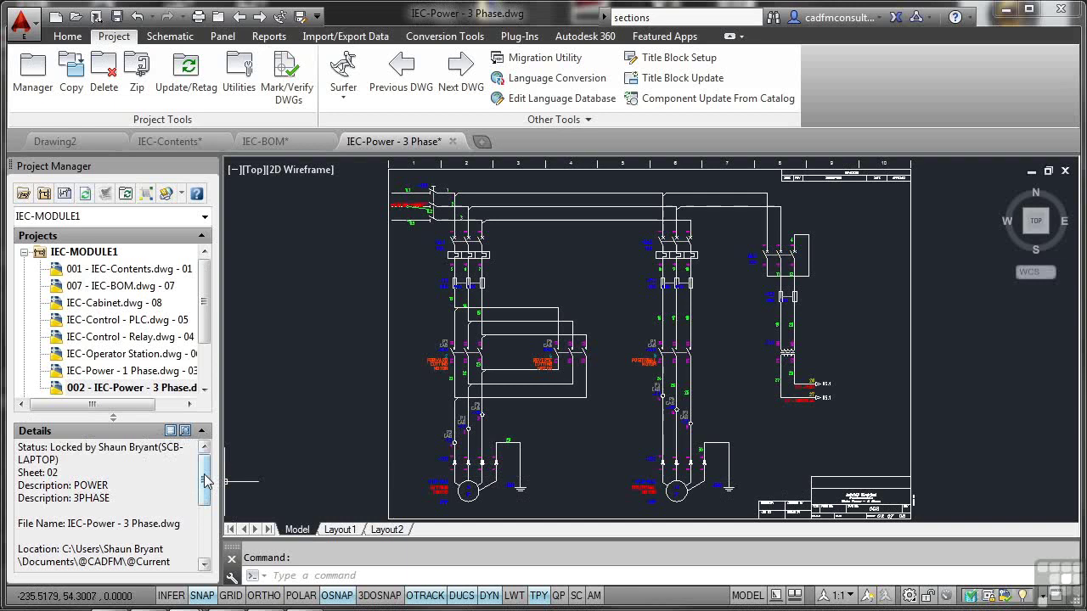
mouse_move(206, 478)
mouse_down()
mouse_move(206, 520)
mouse_move(208, 467)
mouse_up()
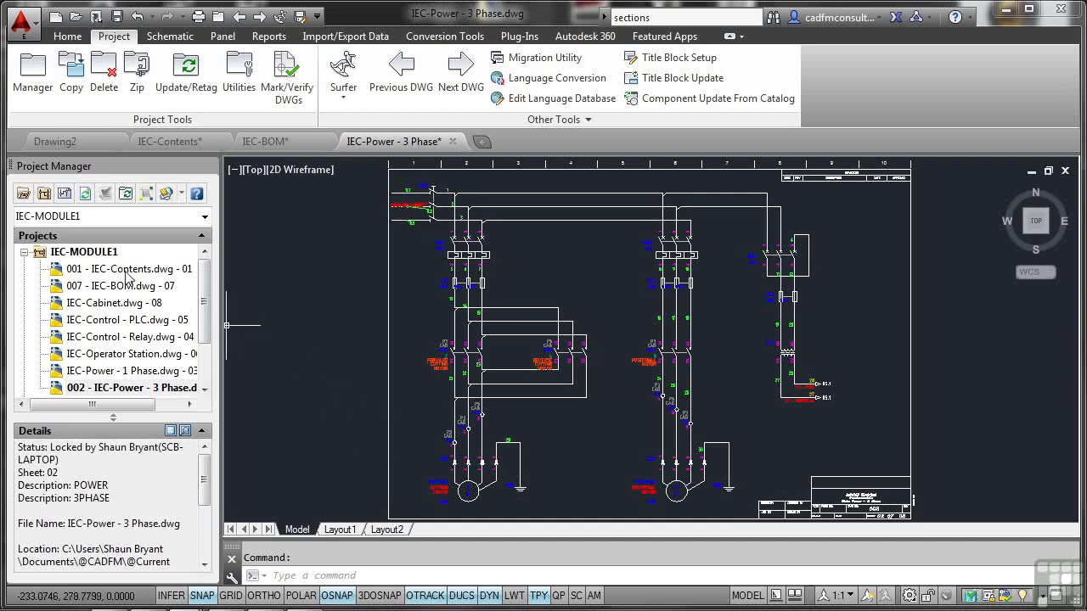
click(94, 255)
right_click(95, 261)
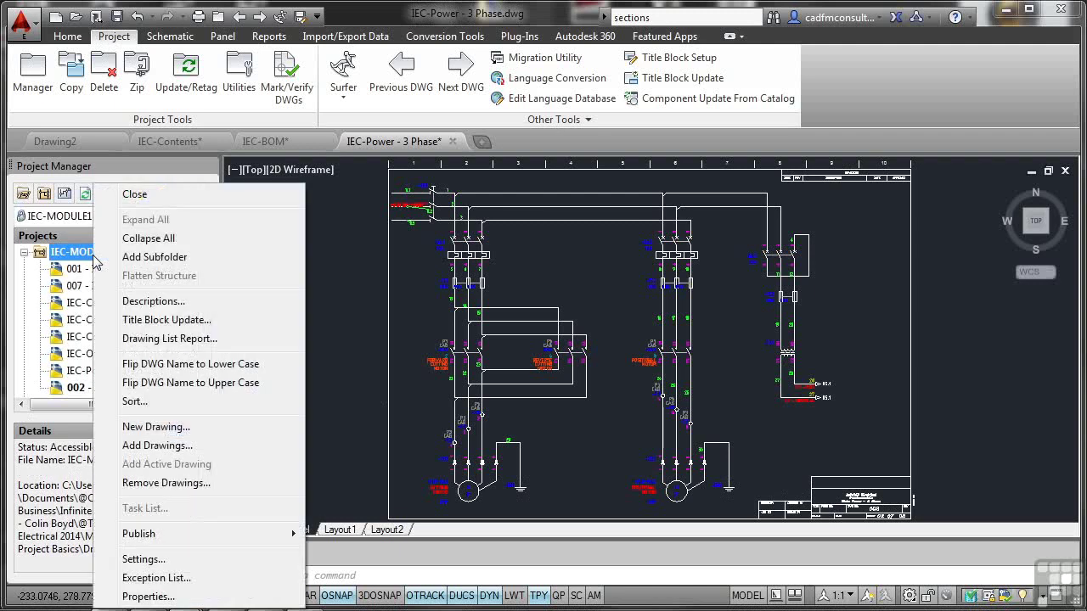
click(149, 597)
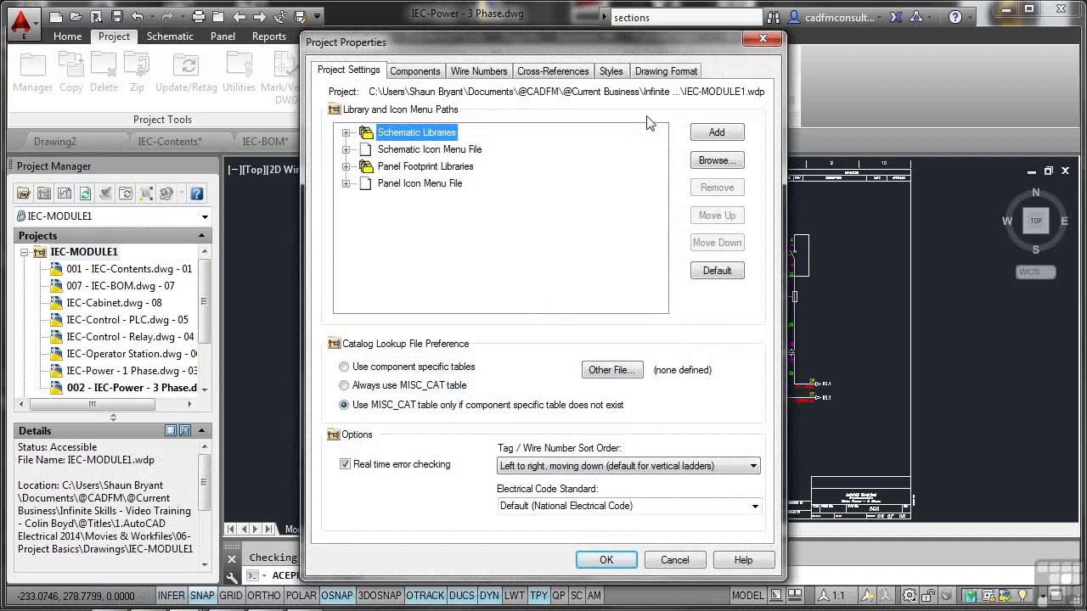
click(667, 72)
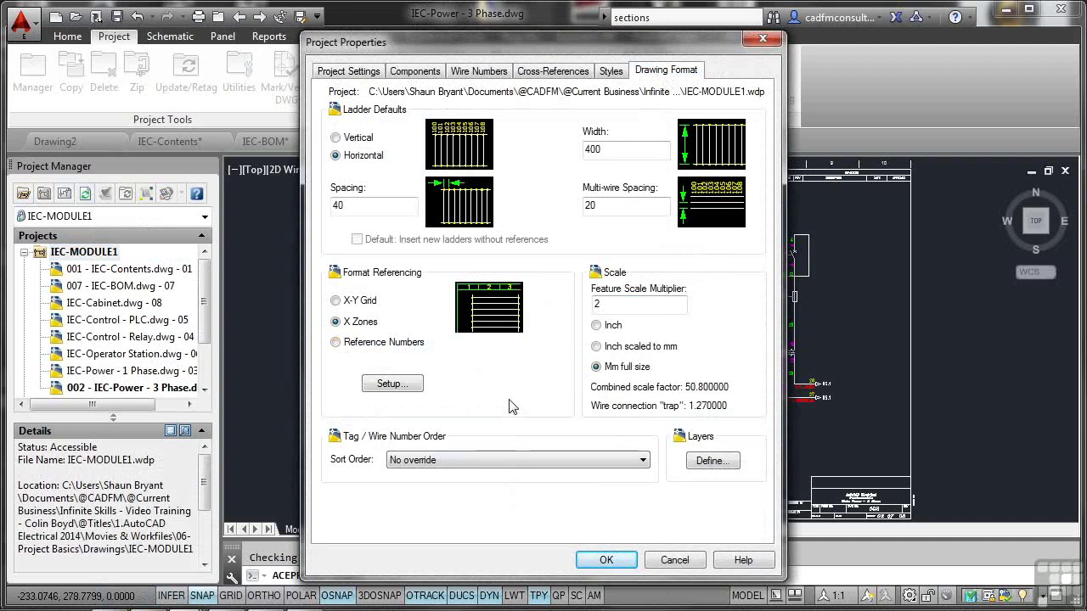
click(611, 72)
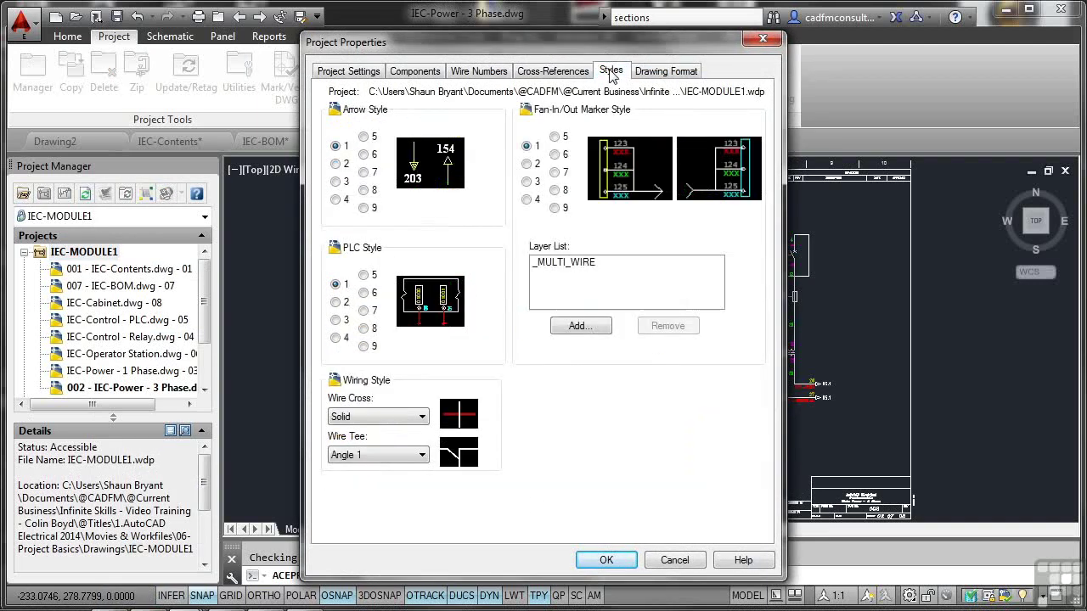
click(559, 74)
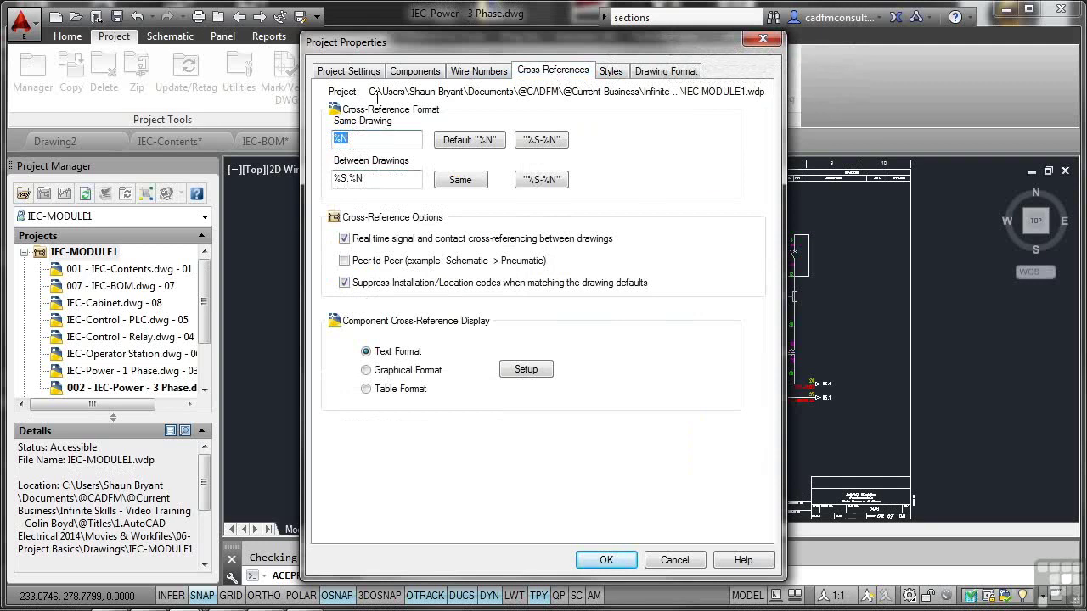
click(455, 75)
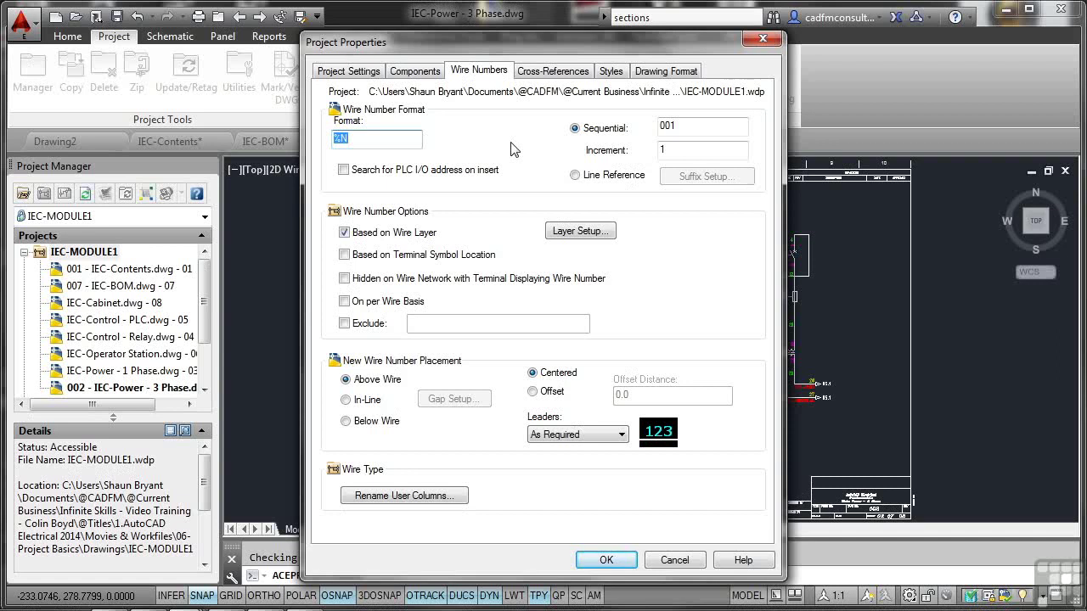
click(415, 71)
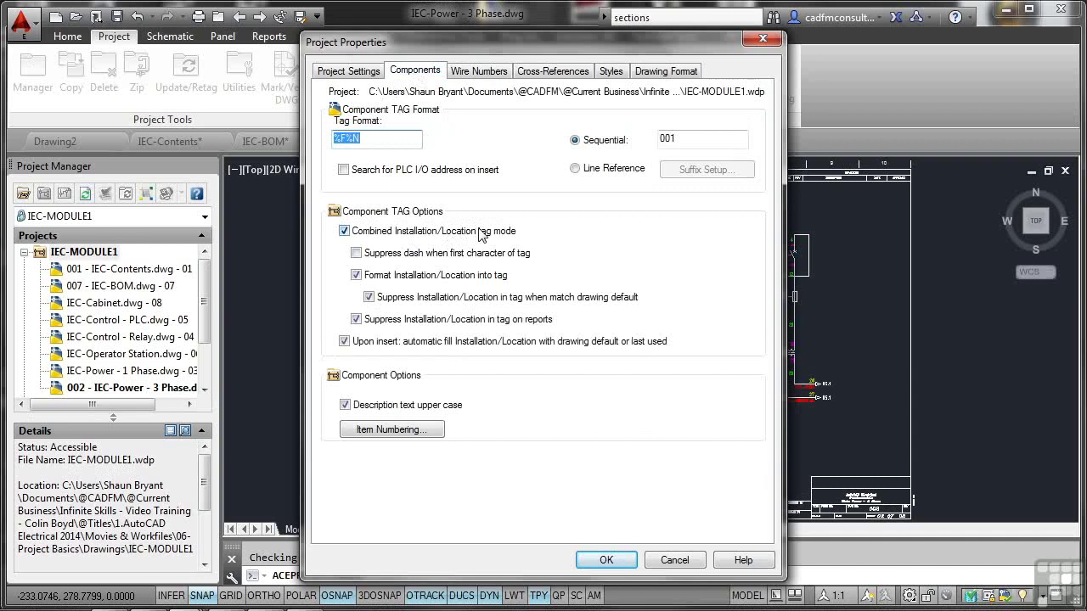
click(357, 73)
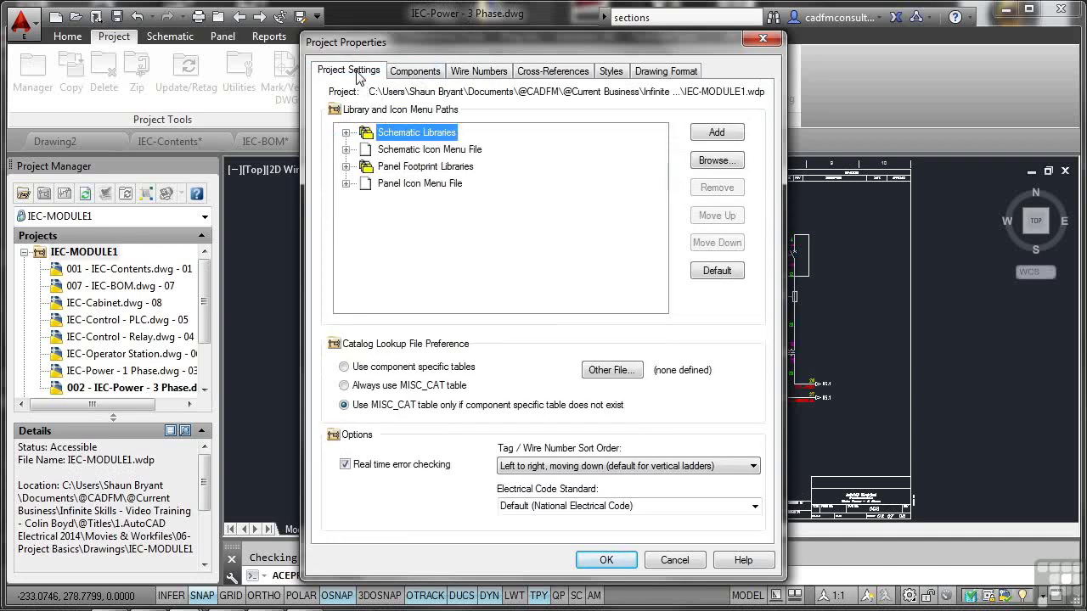
click(692, 558)
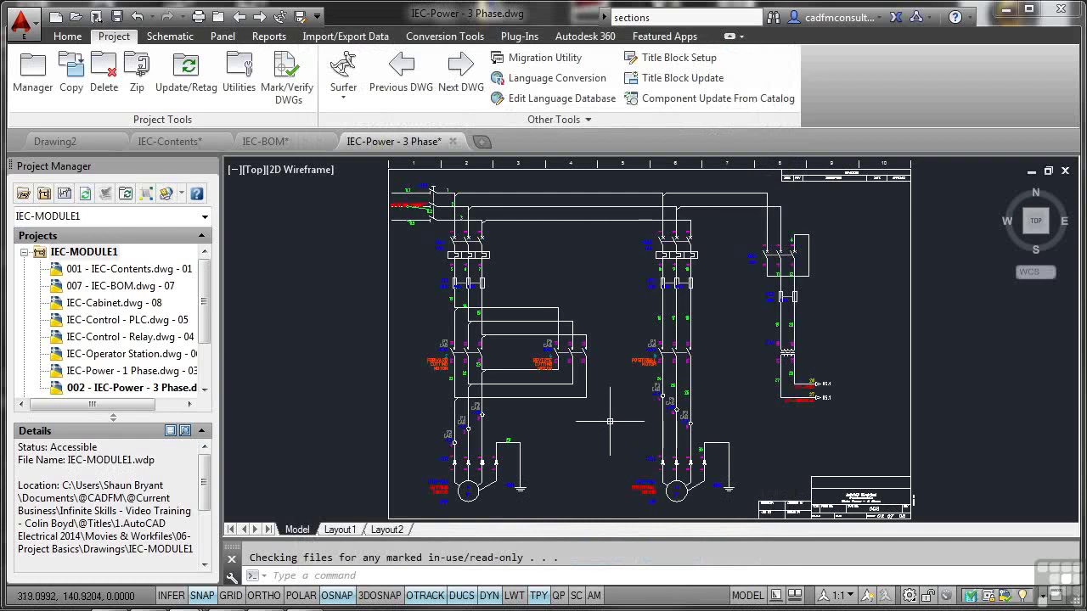
In IEC-Contents' Drawing Properties, set Description 1 and Section both to CONTENTS and confirm.
click(126, 273)
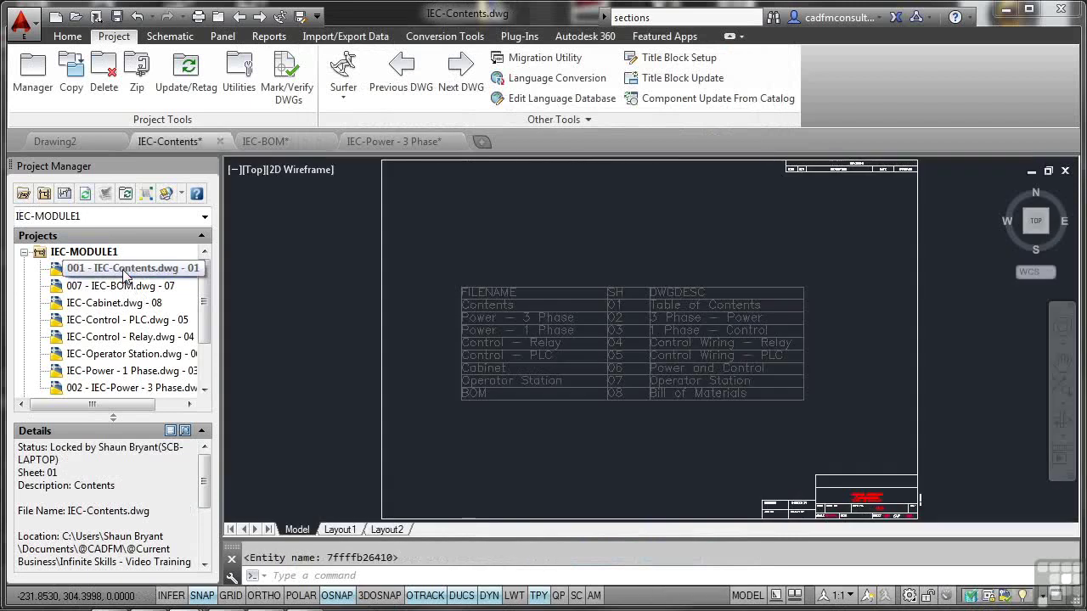
right_click(125, 273)
mouse_move(190, 413)
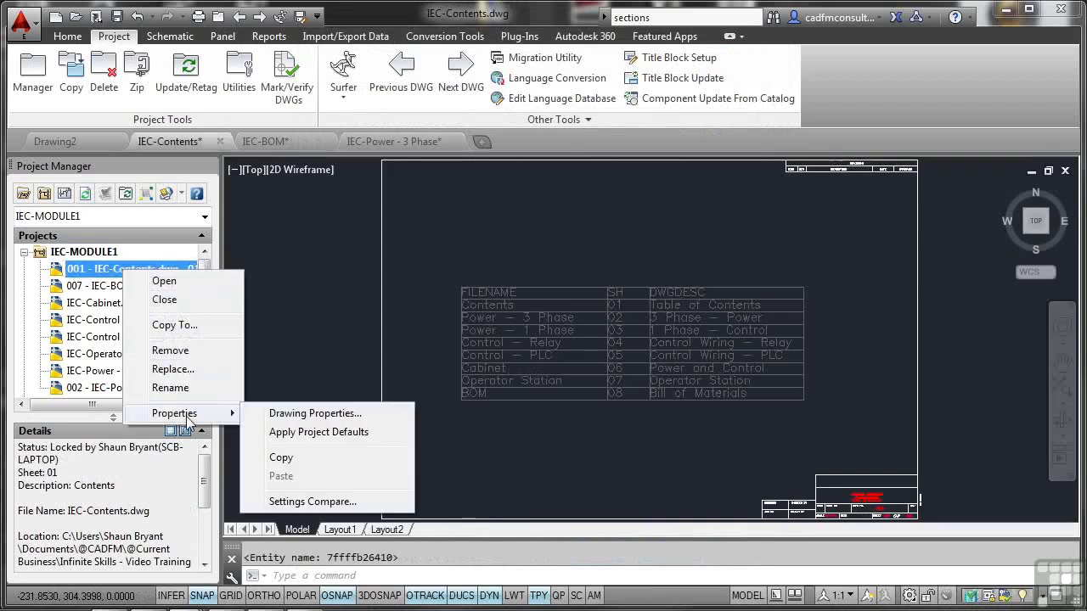
click(318, 416)
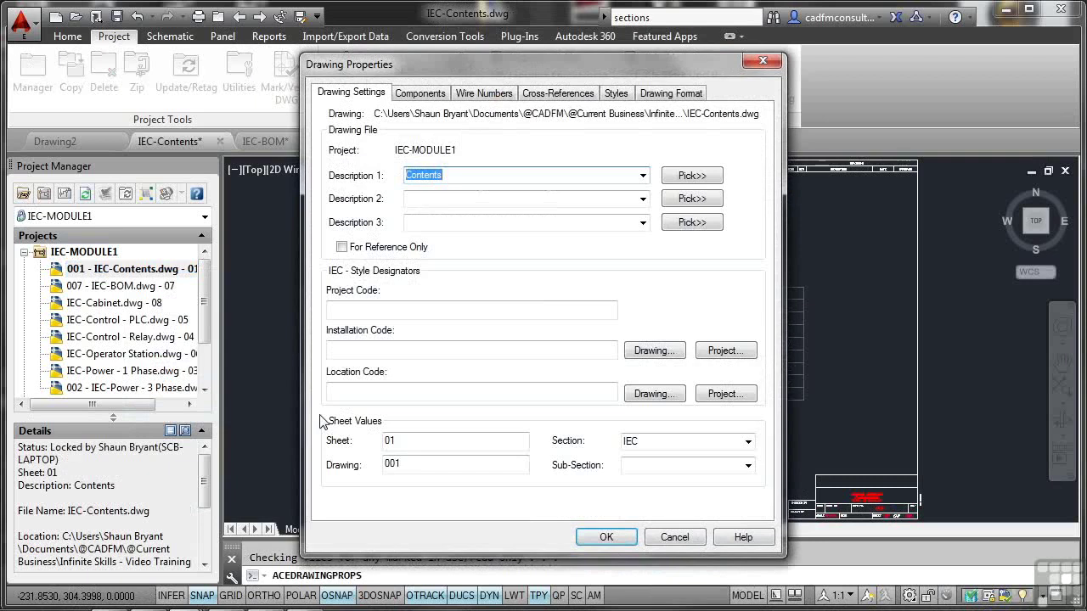
click(447, 175)
drag(447, 175, 396, 177)
text(CONTENTS)
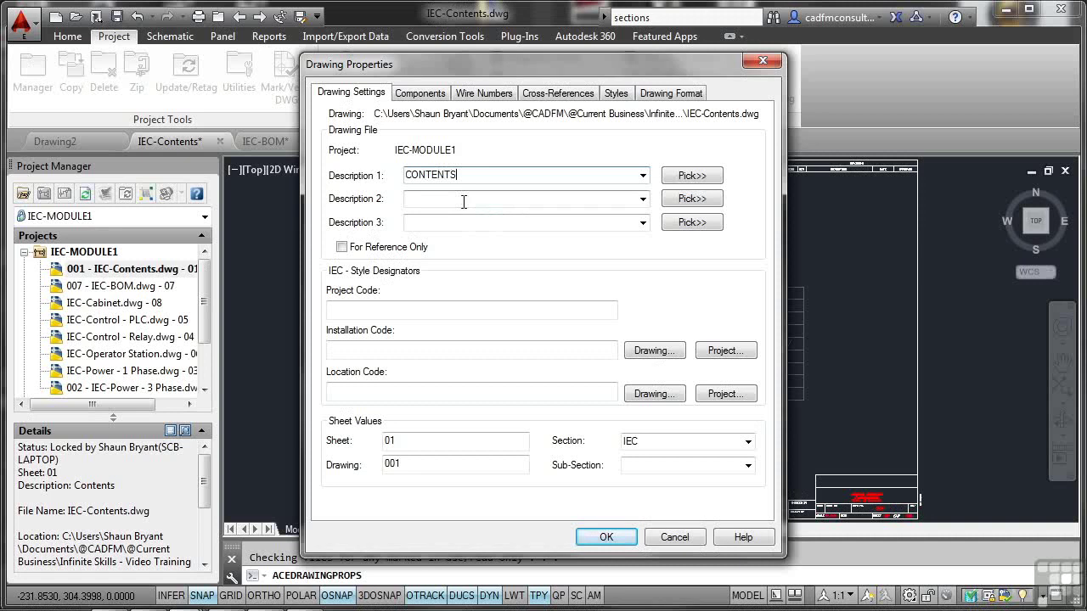
click(649, 442)
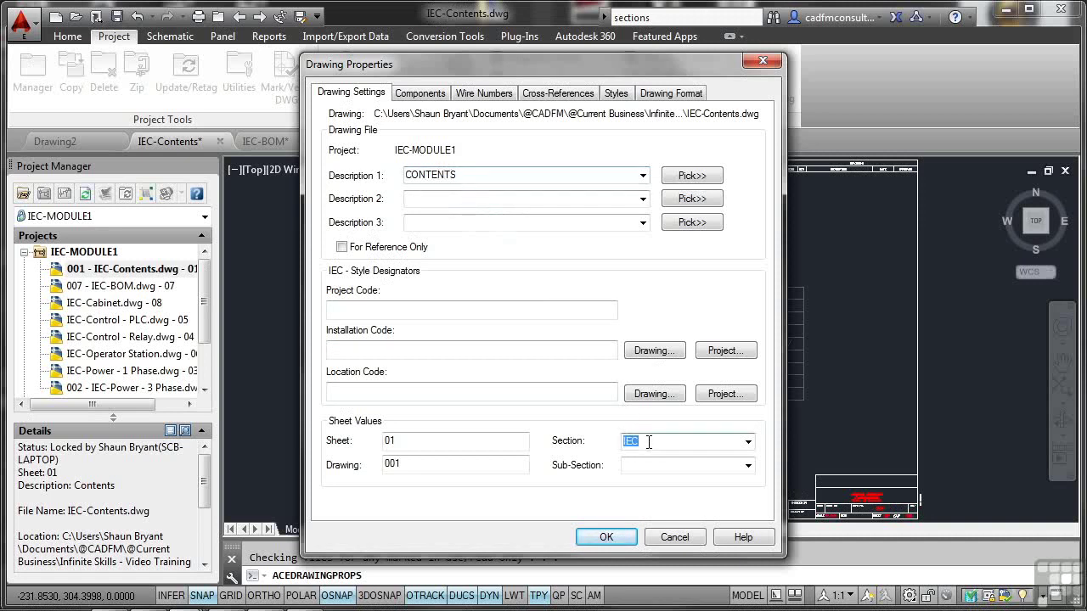
text(CONTENTS)
click(604, 537)
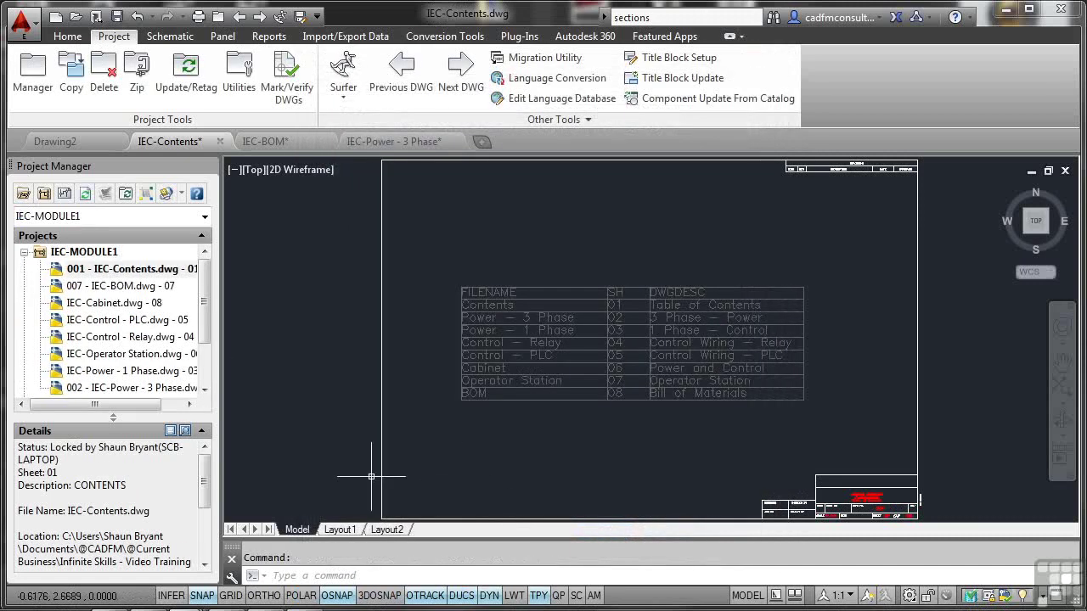